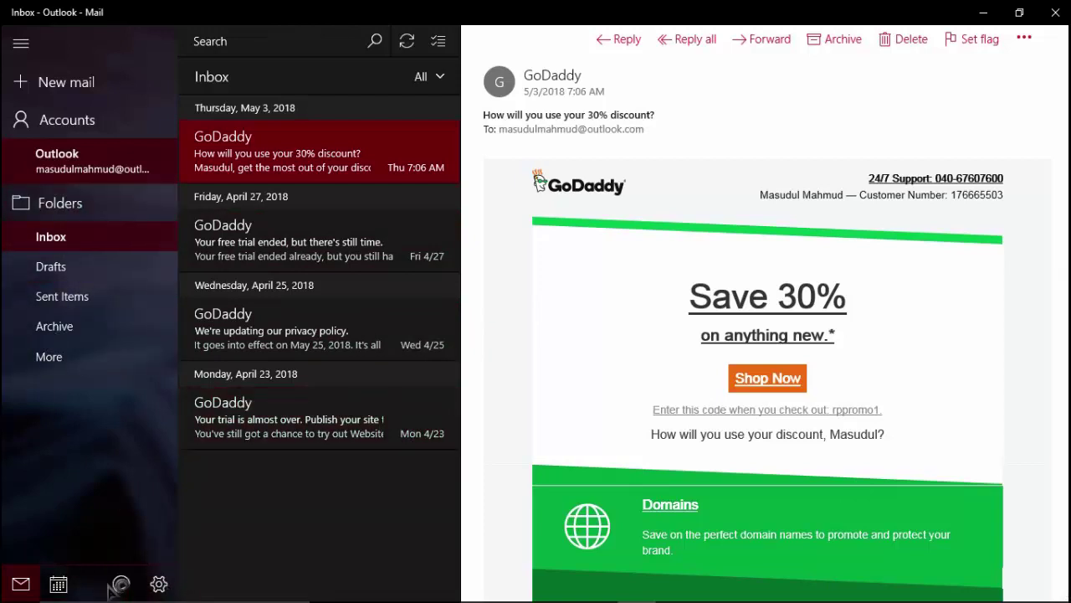
Open the account management settings and start adding a Google account
click(159, 584)
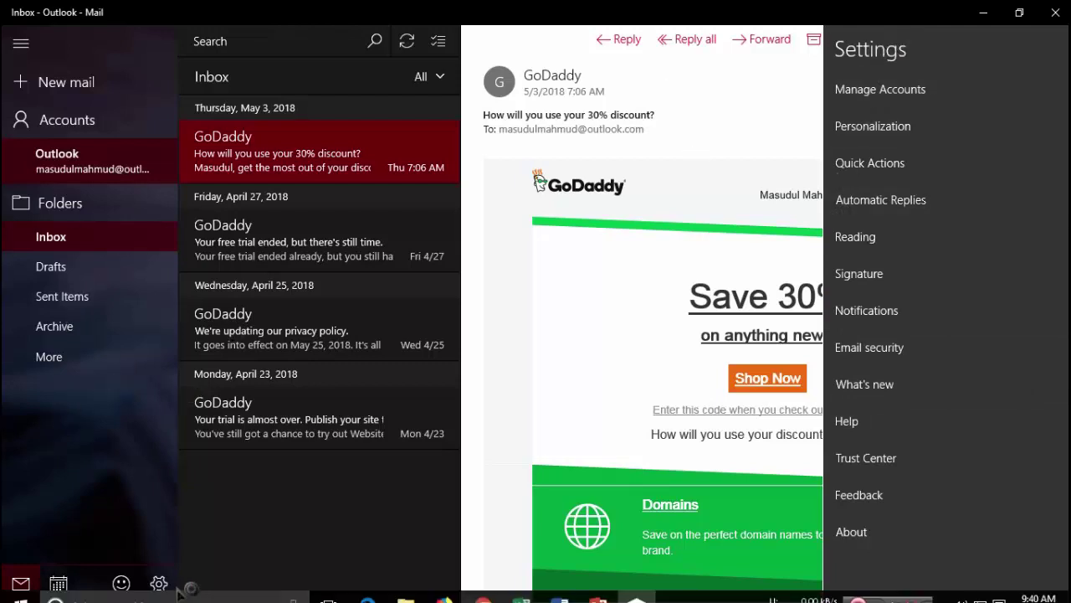
click(167, 595)
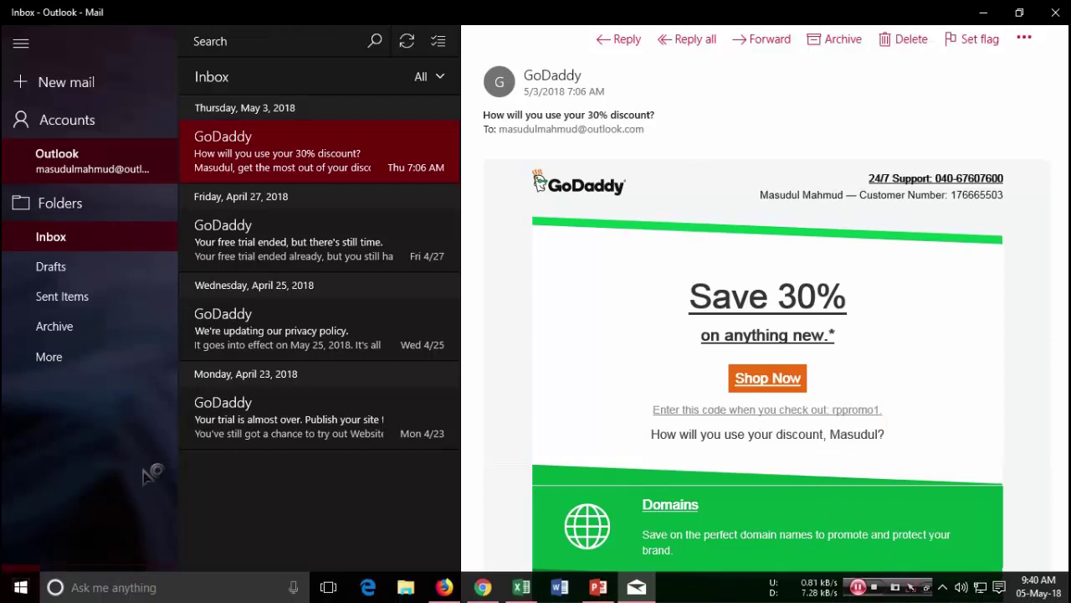
click(161, 585)
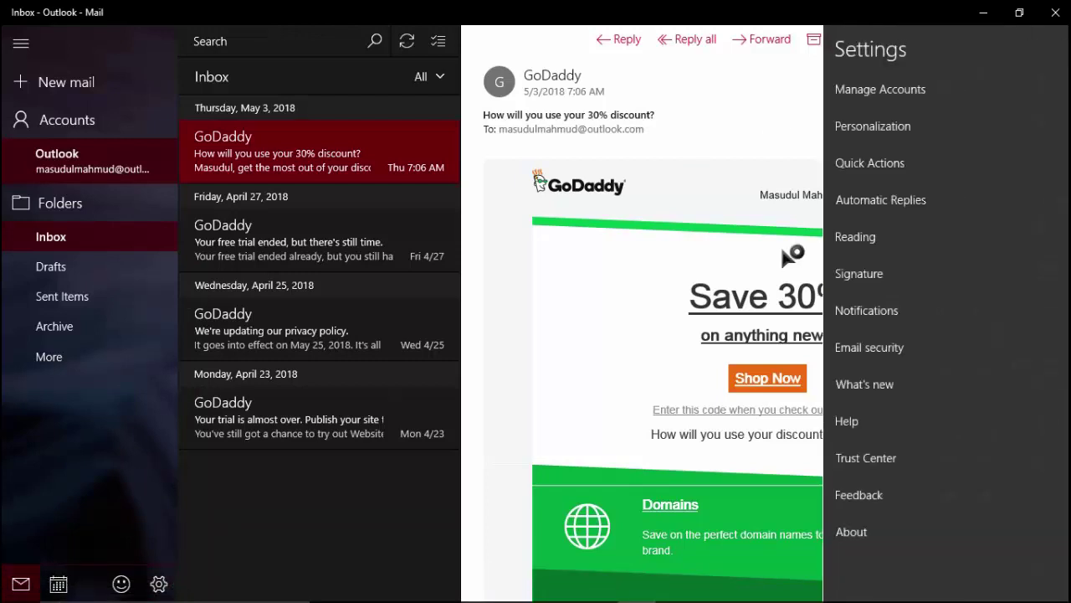
click(891, 92)
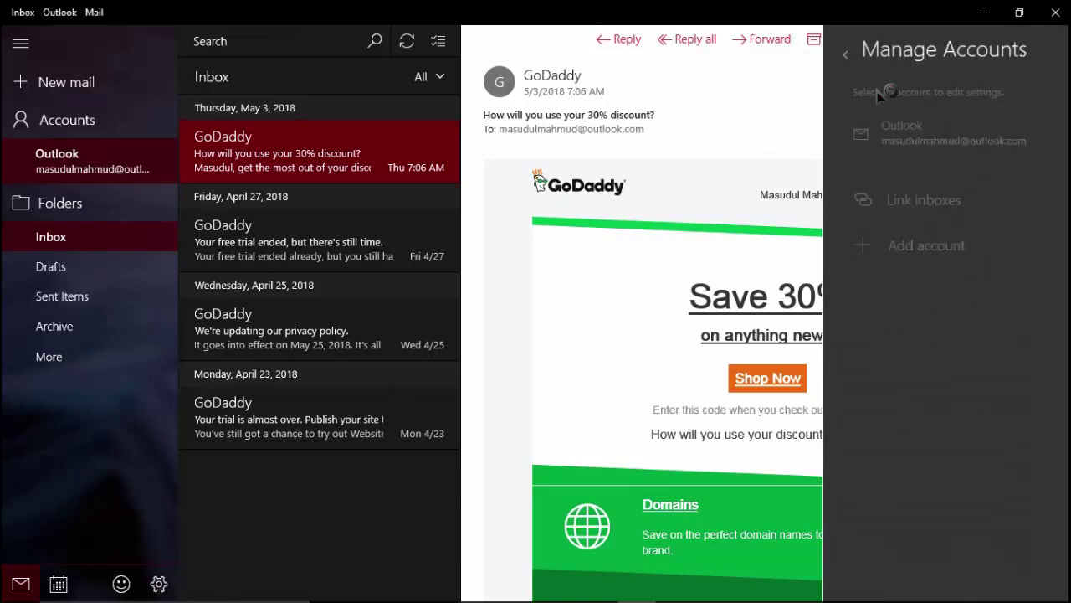
click(915, 251)
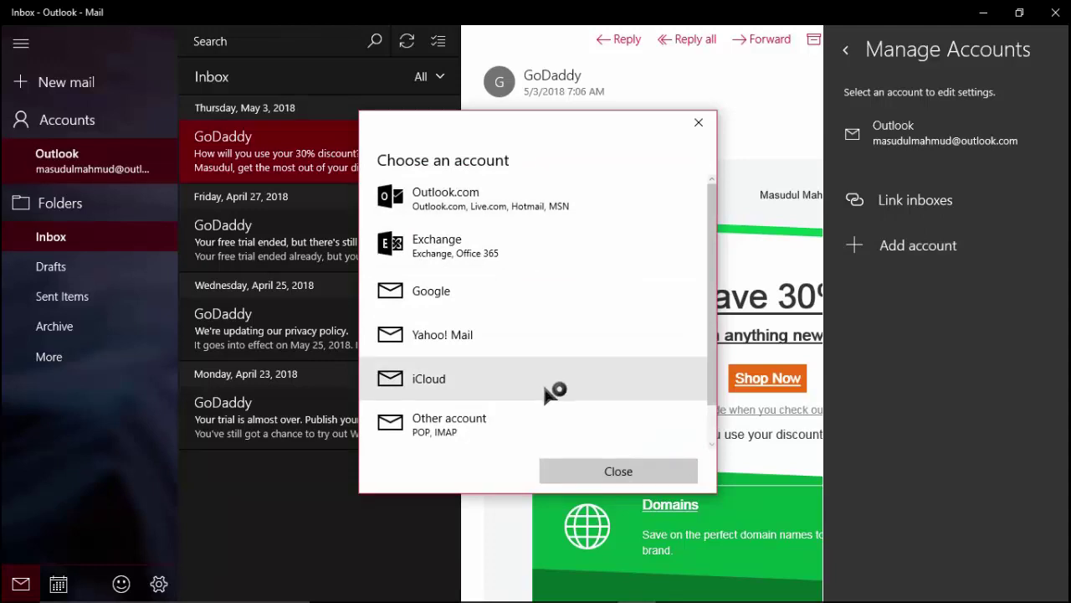
click(457, 295)
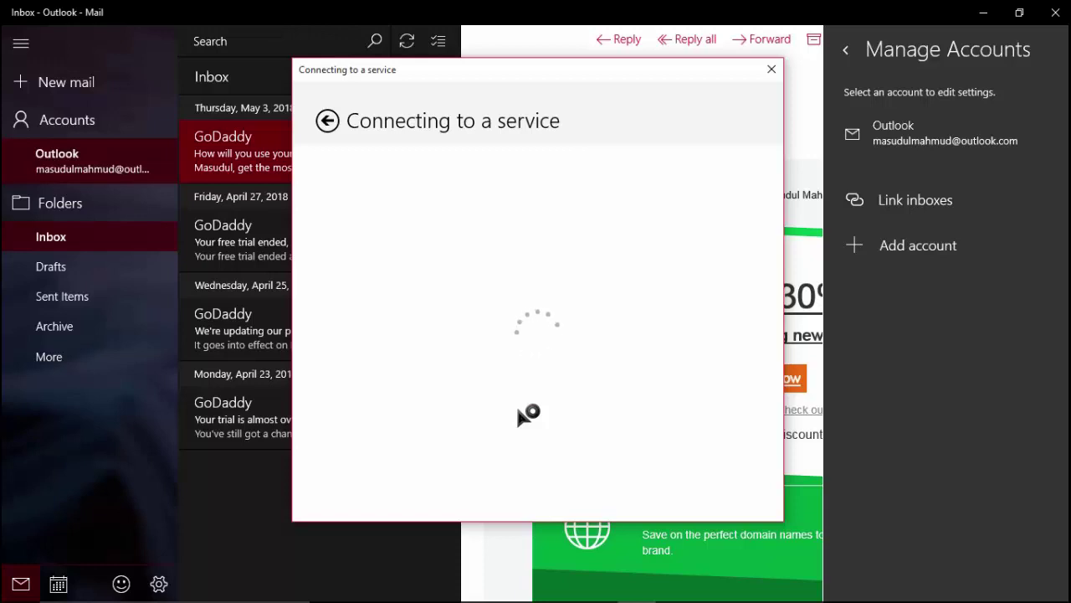
Sign in to Google with the account's e-mail address, password and 2-Step Verification code
mouse_move(915, 599)
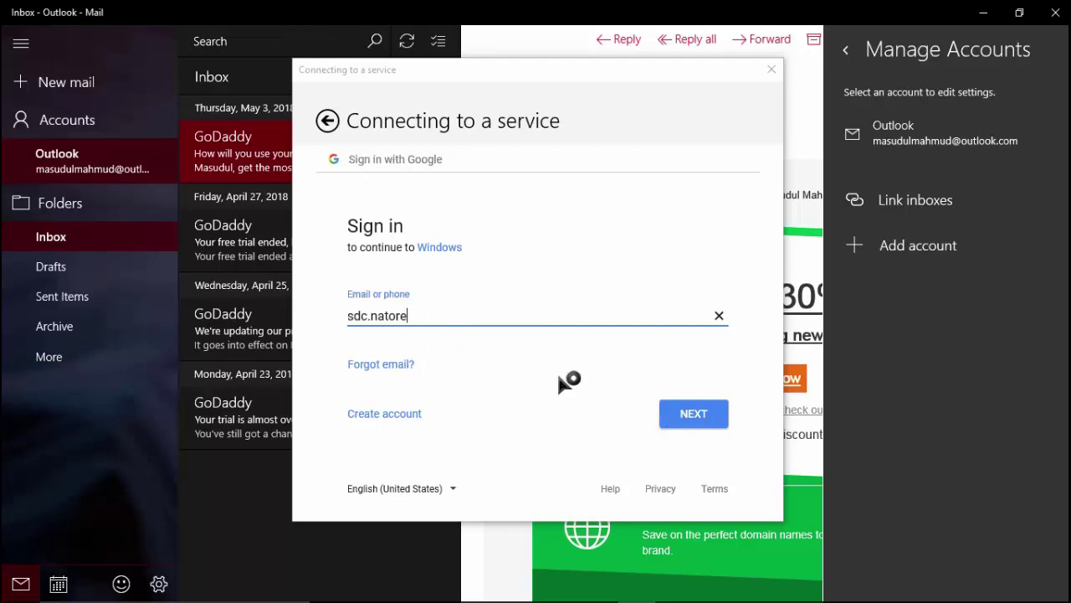
click(688, 413)
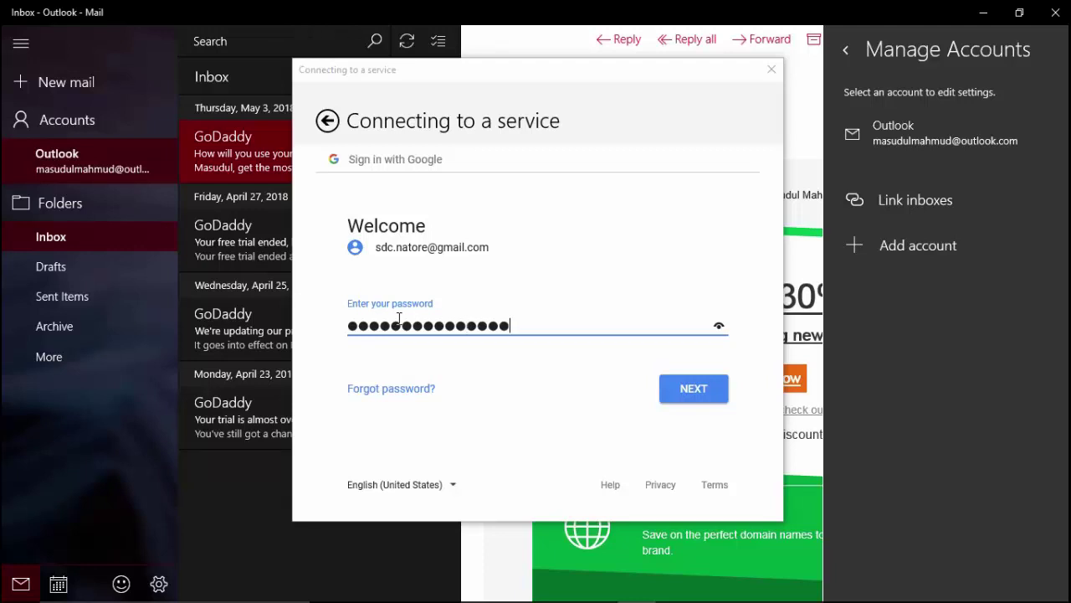
click(685, 390)
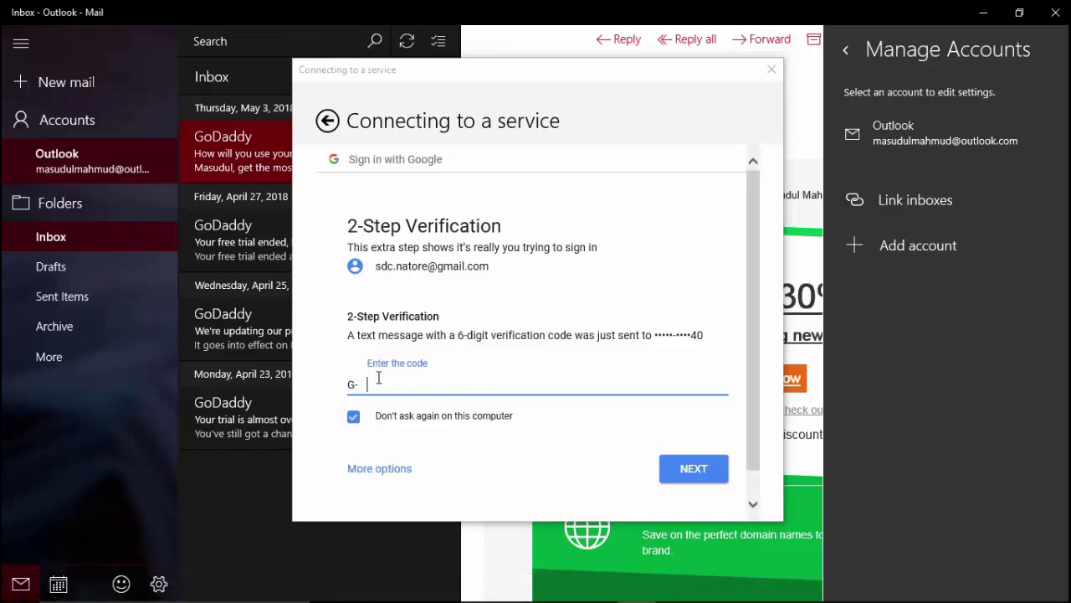
mouse_move(730, 599)
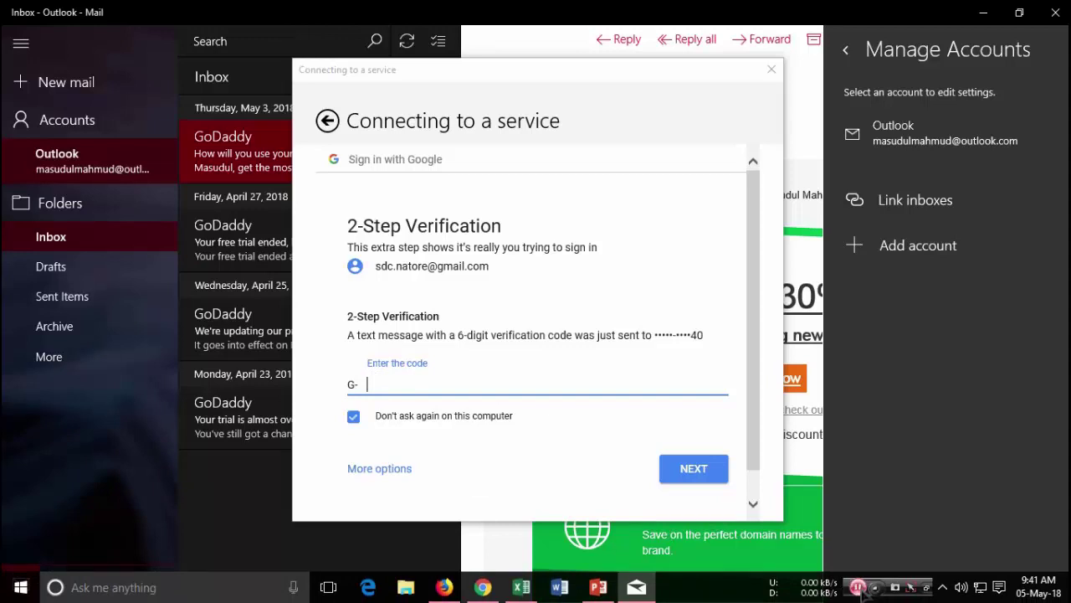
click(858, 587)
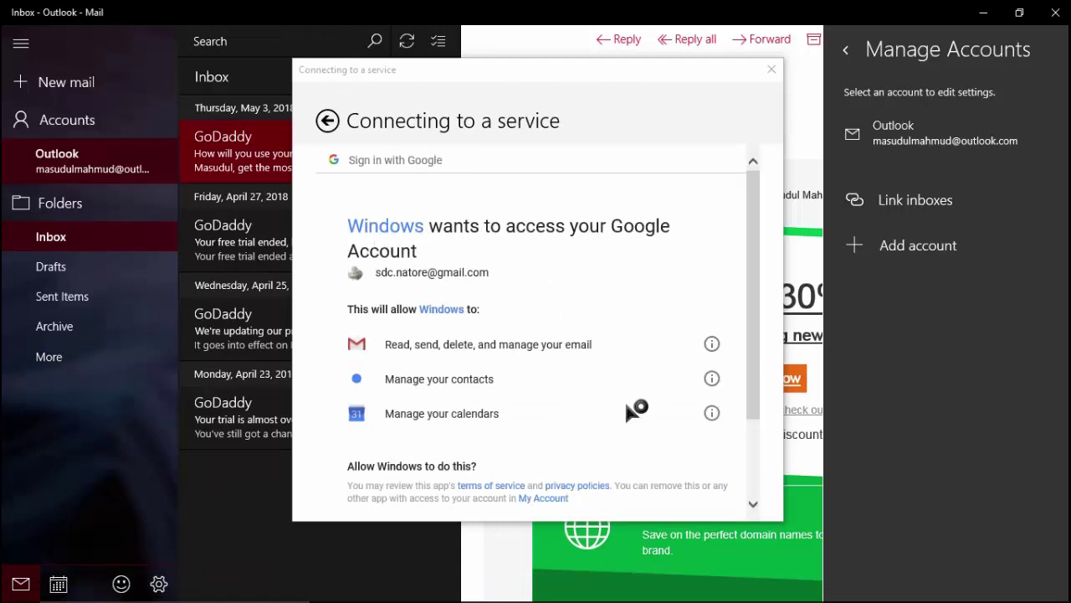
Allow Windows to access the Google account's email, contacts and calendars, and finish the account setup
drag(763, 363, 763, 490)
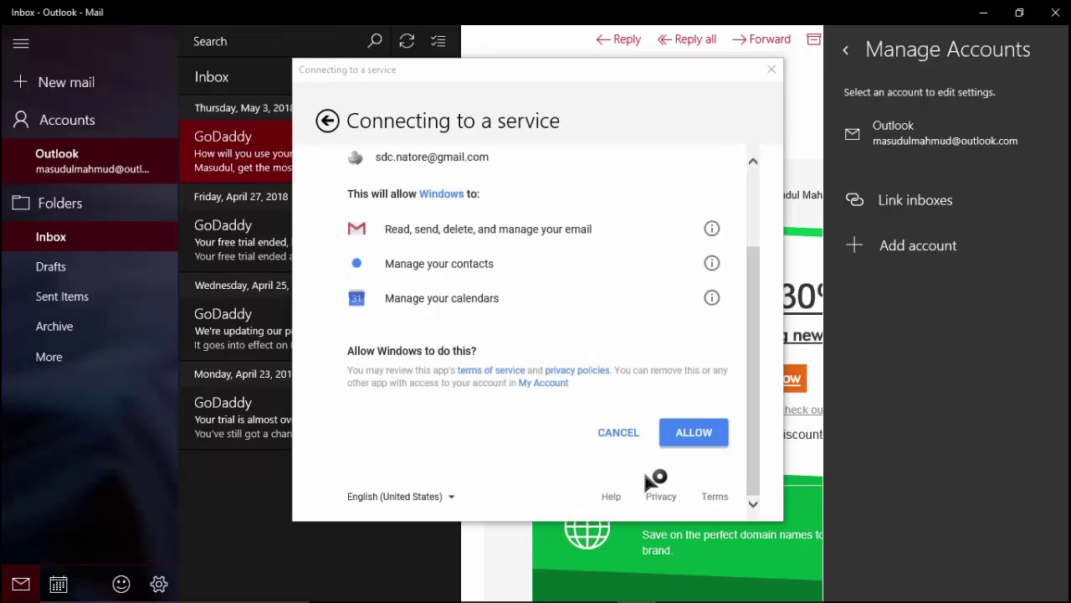
click(698, 439)
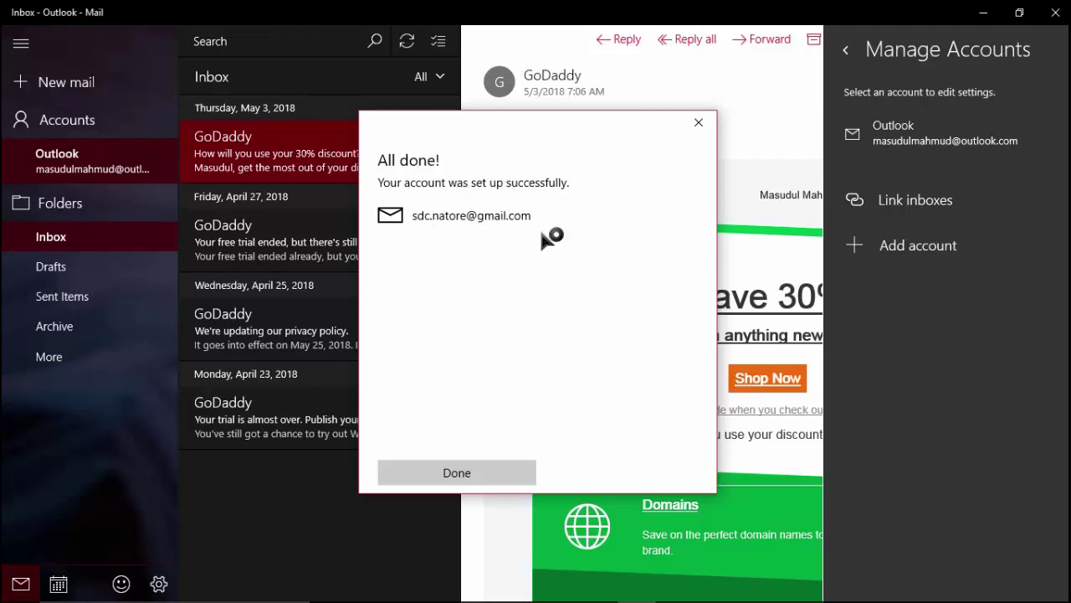
click(439, 476)
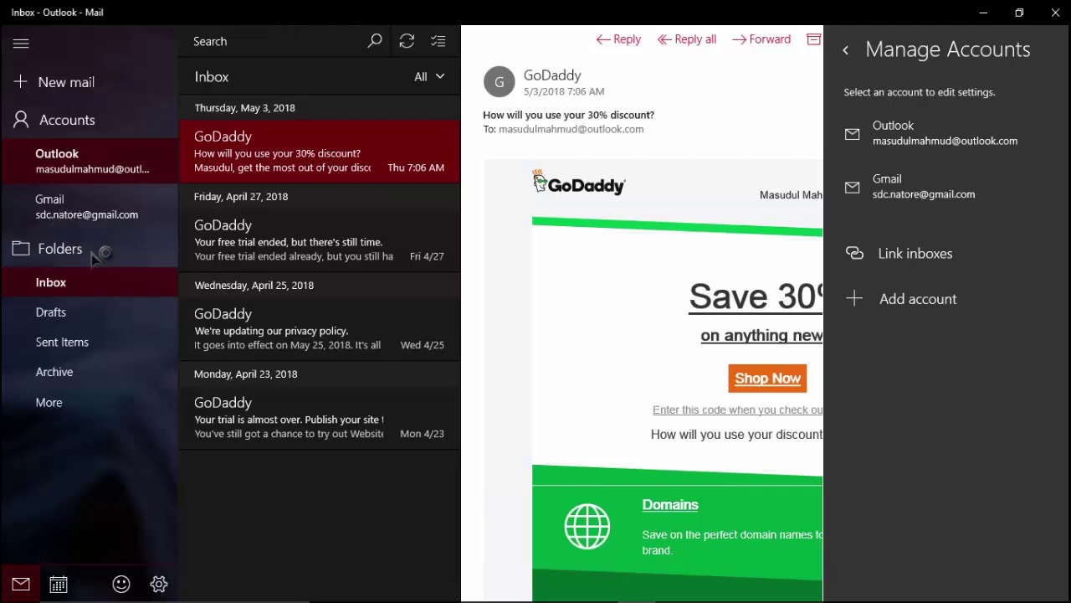
Switch to the newly added Gmail account and look through its complete folder list
click(63, 209)
click(64, 209)
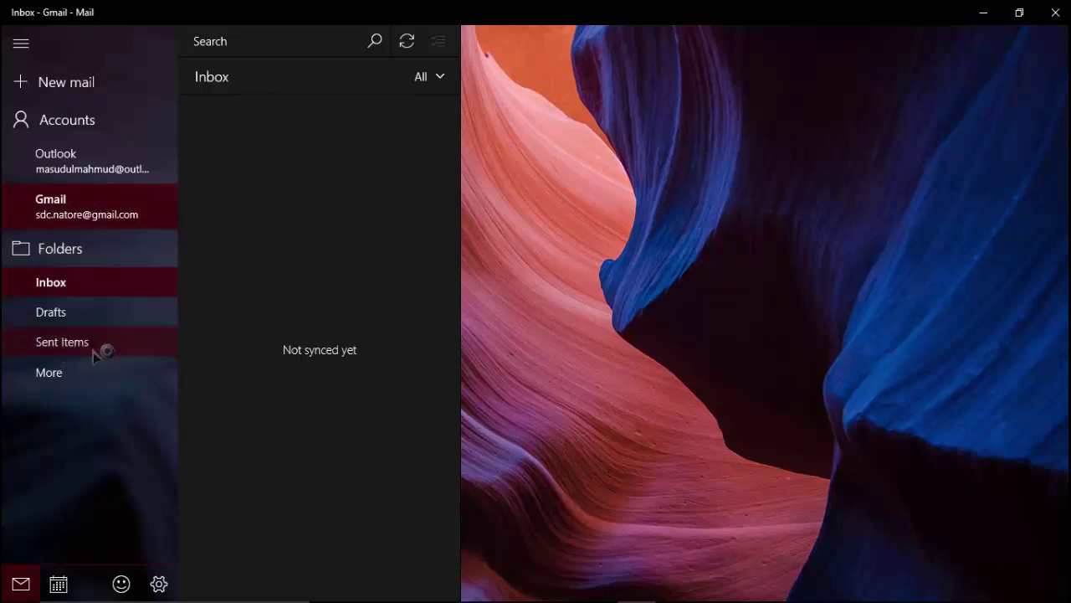
click(72, 374)
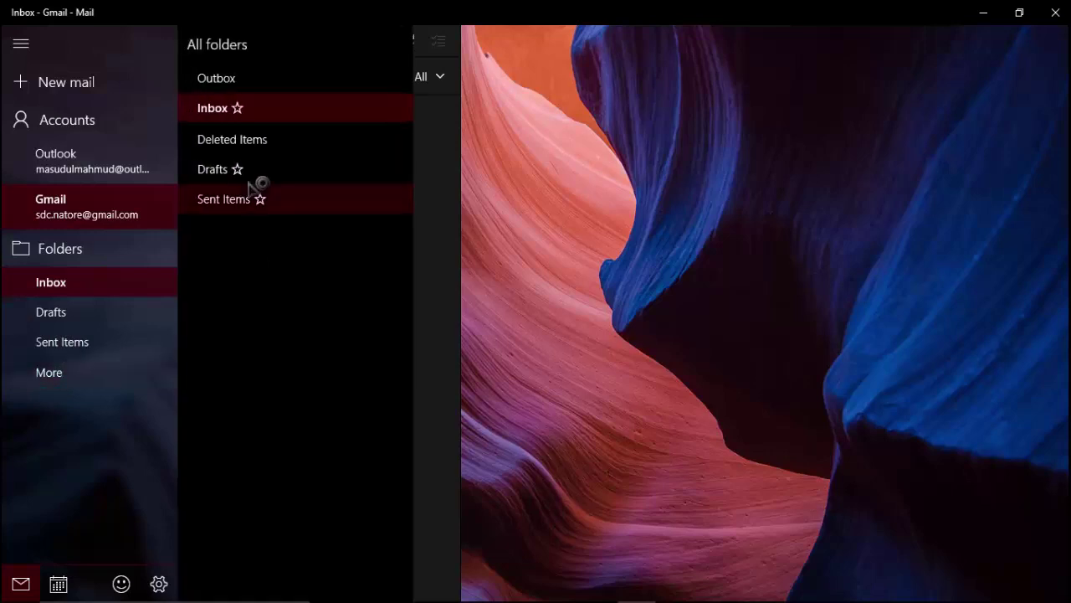
click(76, 375)
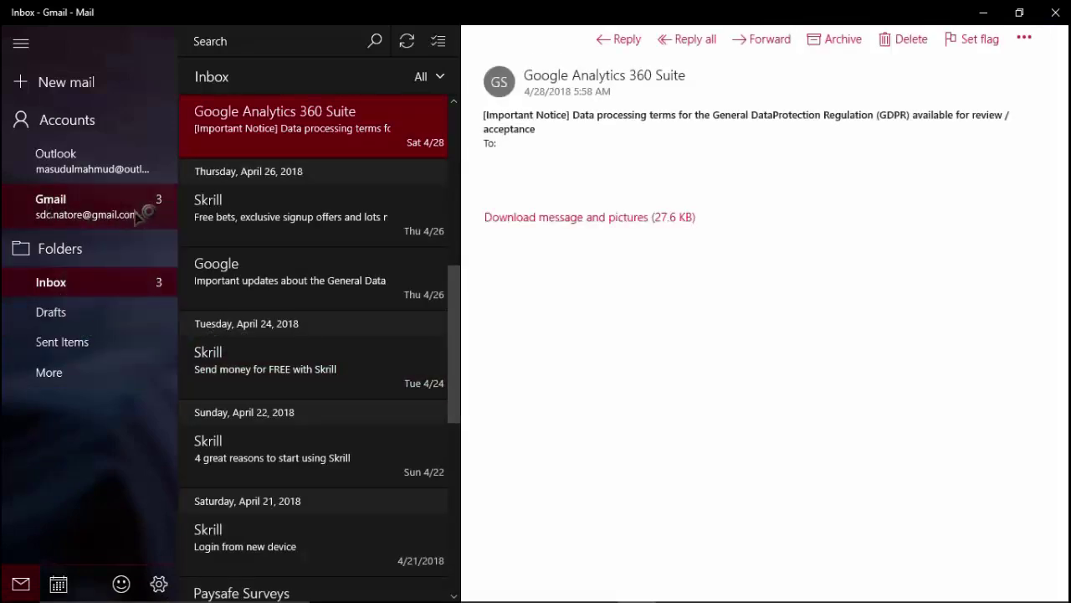
View the Gmail account's Drafts and Sent Items folders, and check its complete folder list again
mouse_move(284, 119)
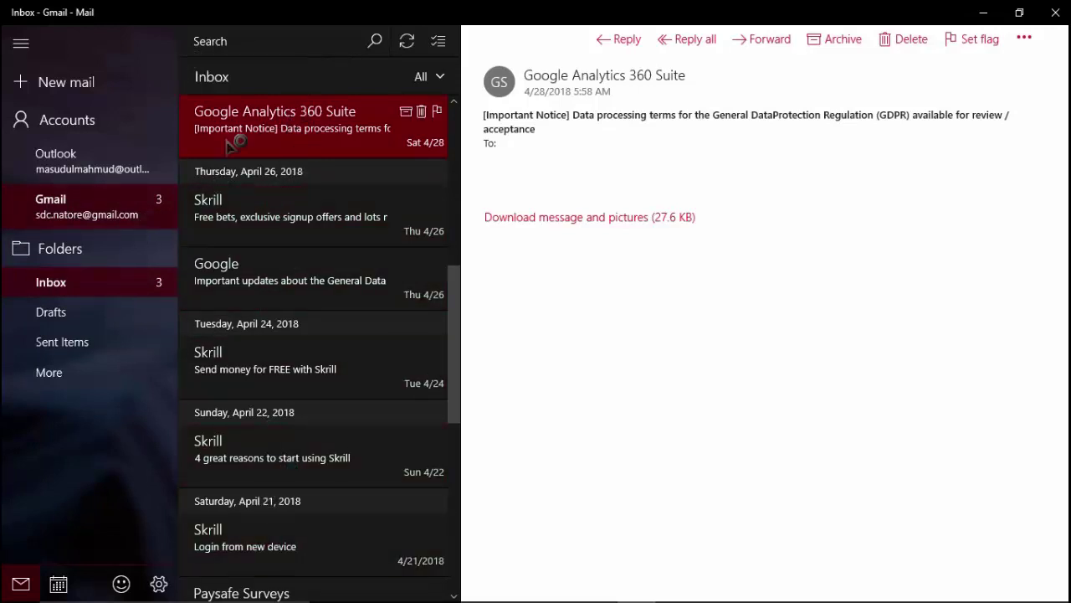
click(91, 313)
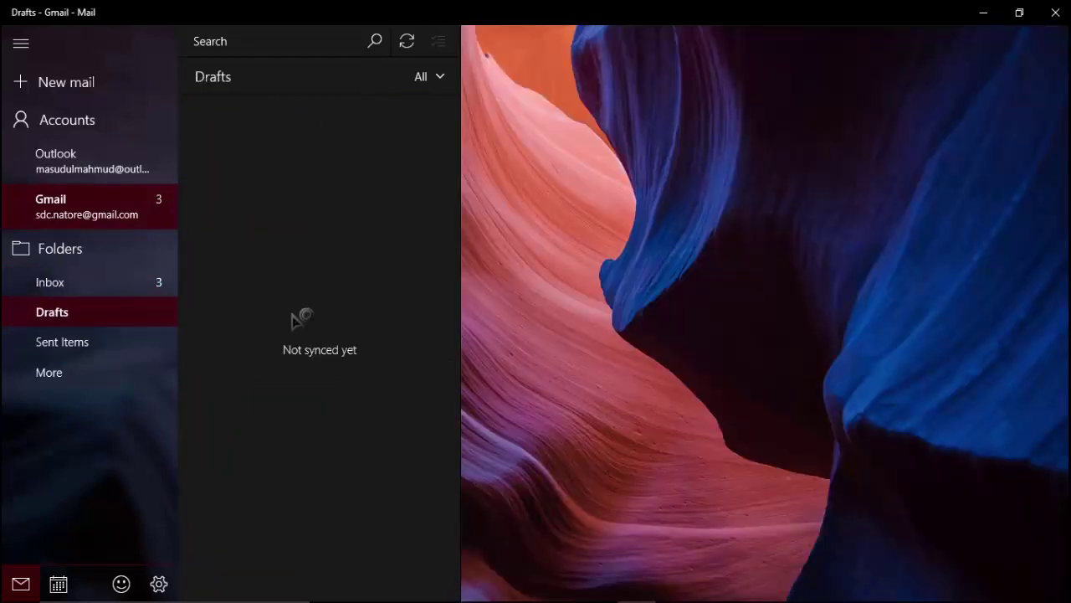
click(42, 345)
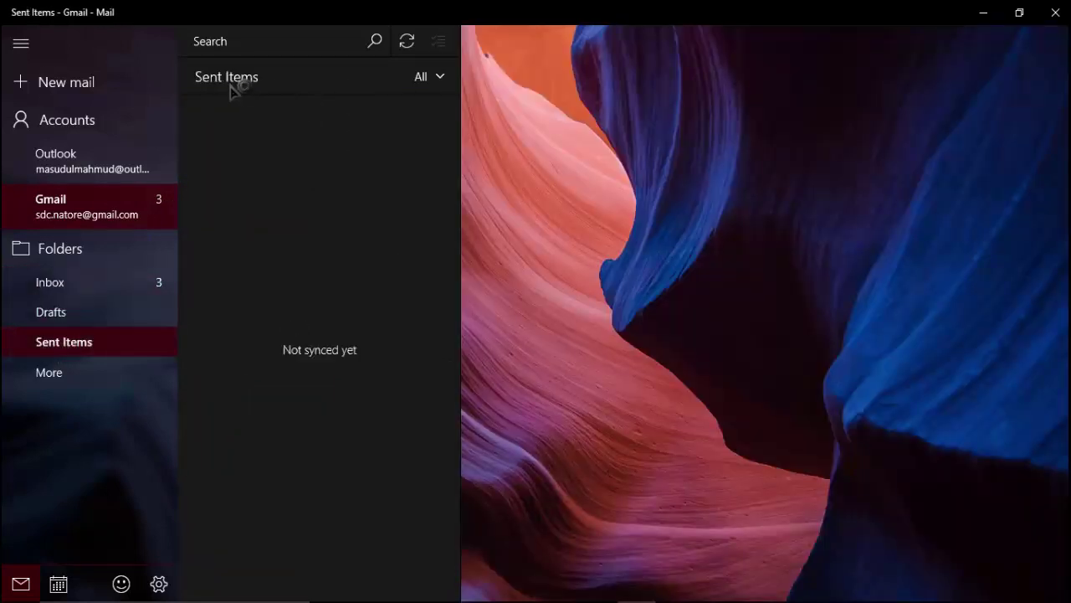
click(49, 373)
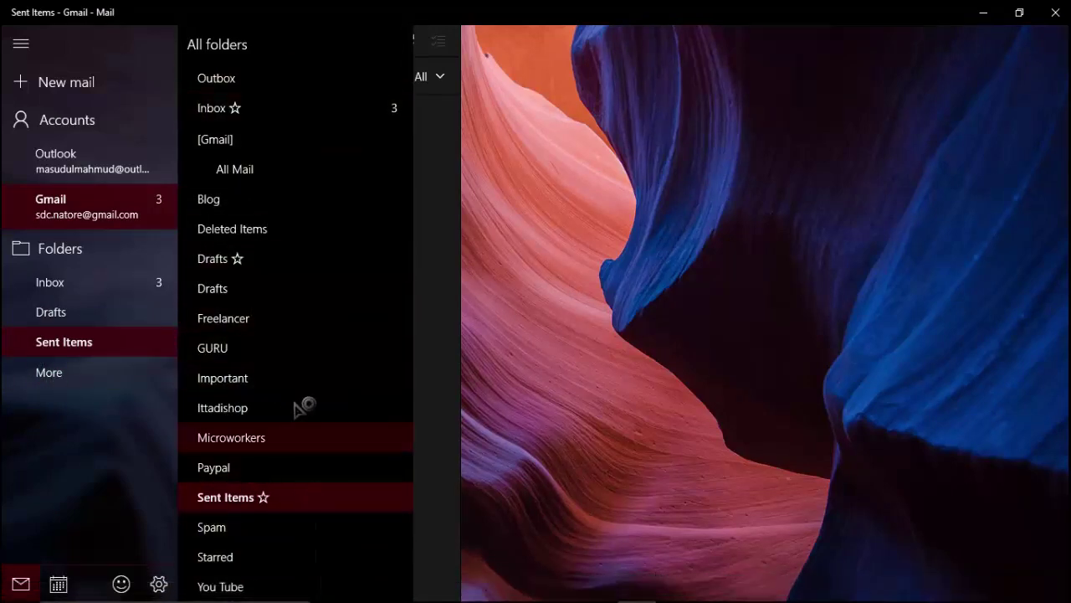
click(81, 289)
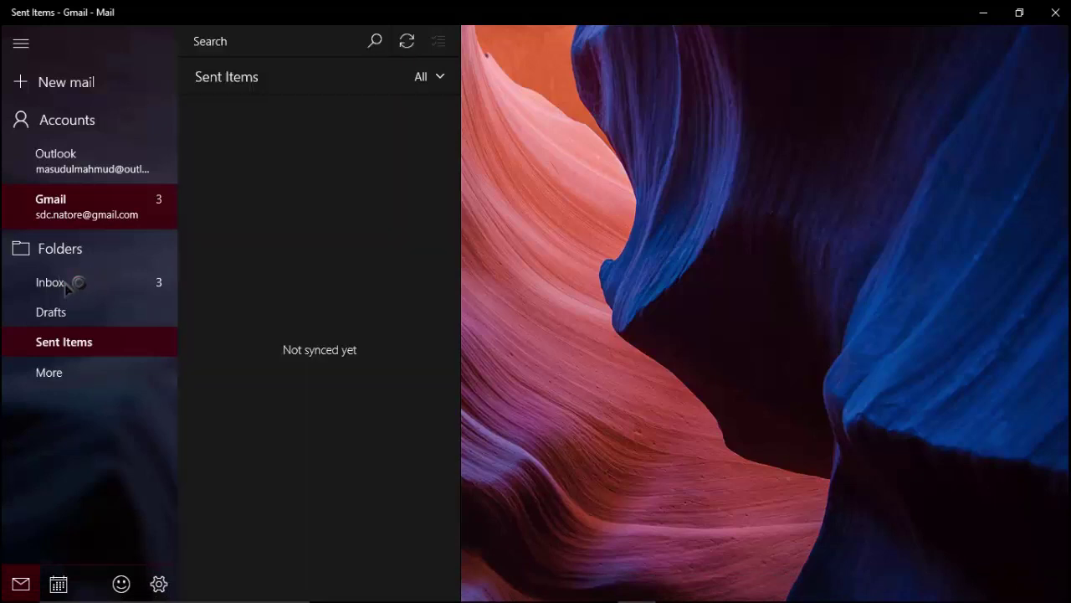
Open the Google message about General Data Protection Regulation updates from the Gmail inbox and read it
click(72, 289)
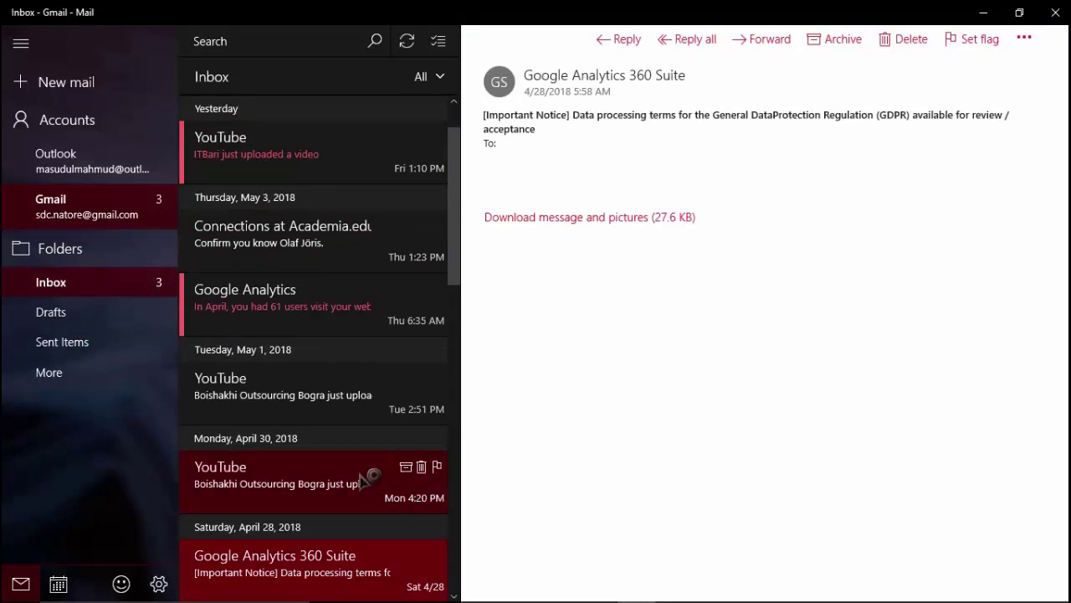
scroll(369, 477, down, 3)
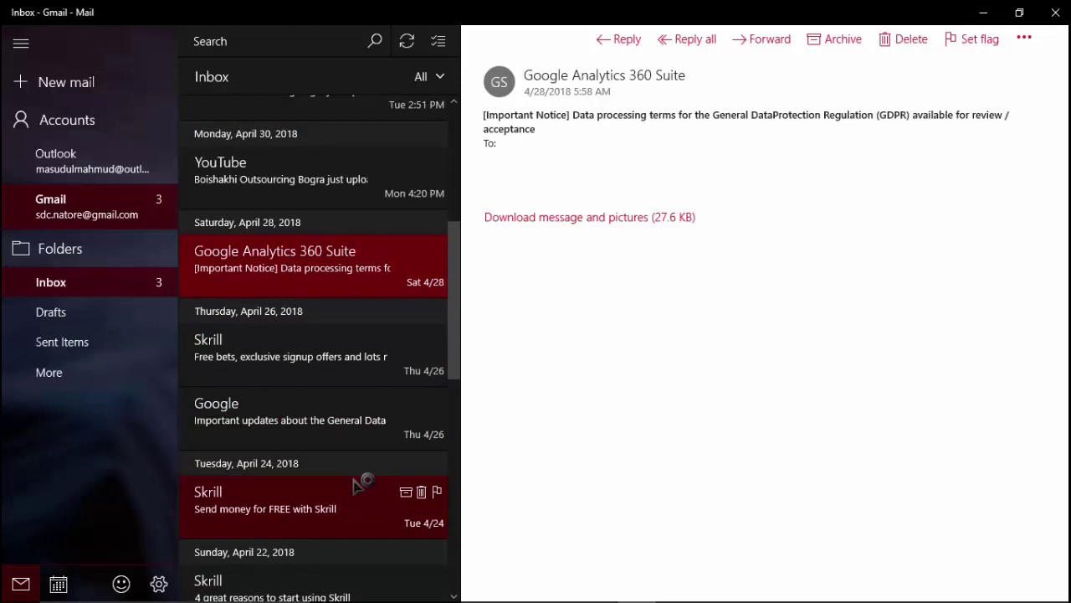
click(265, 413)
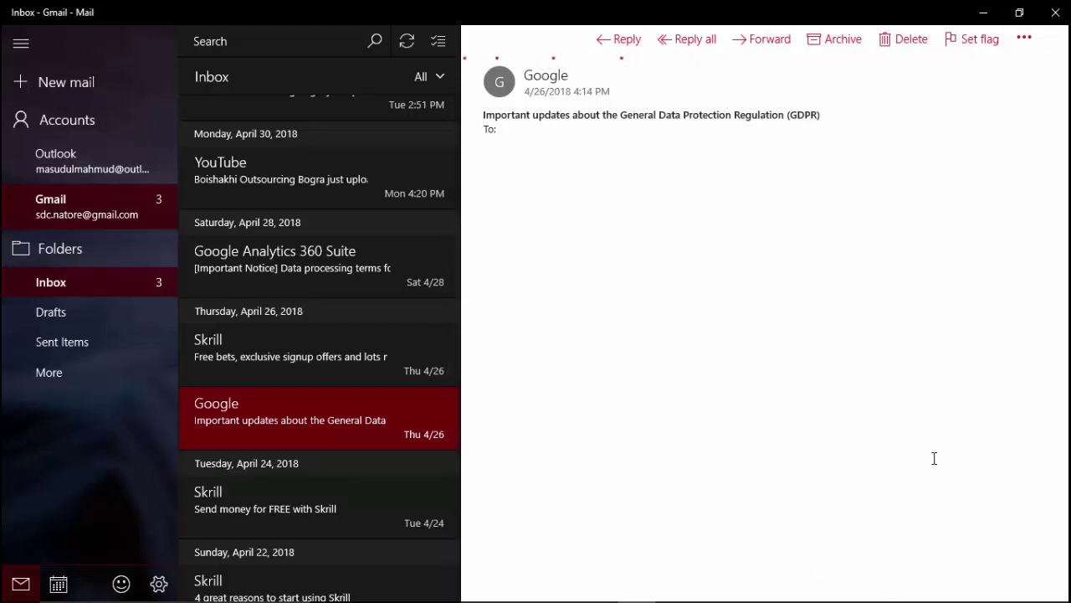
mouse_move(770, 599)
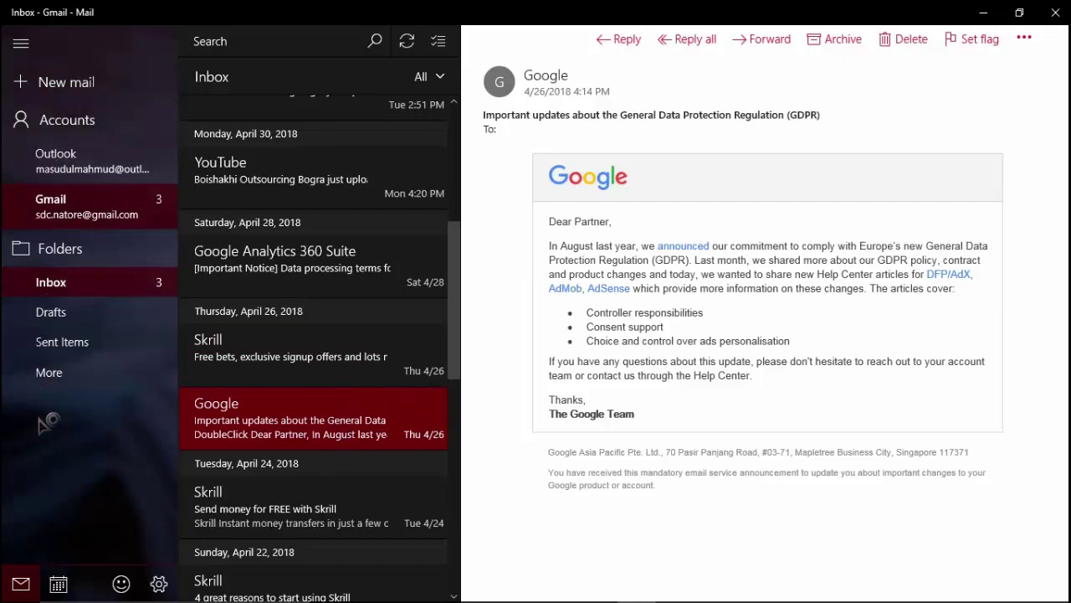
View the Outlook inbox, return to the Gmail inbox, and start a new message from Gmail before discarding it
click(71, 167)
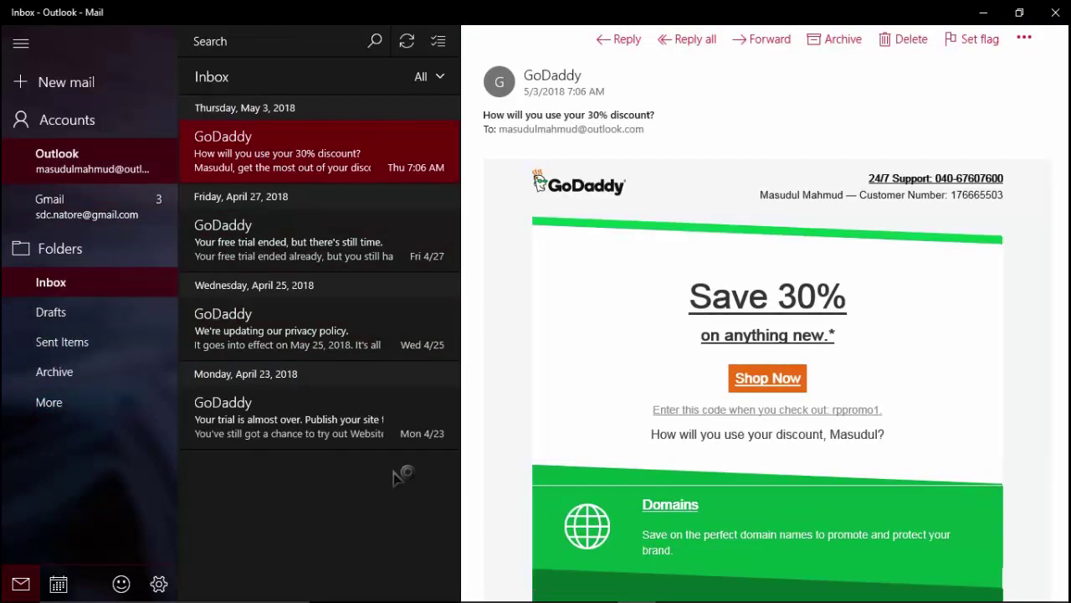
click(65, 211)
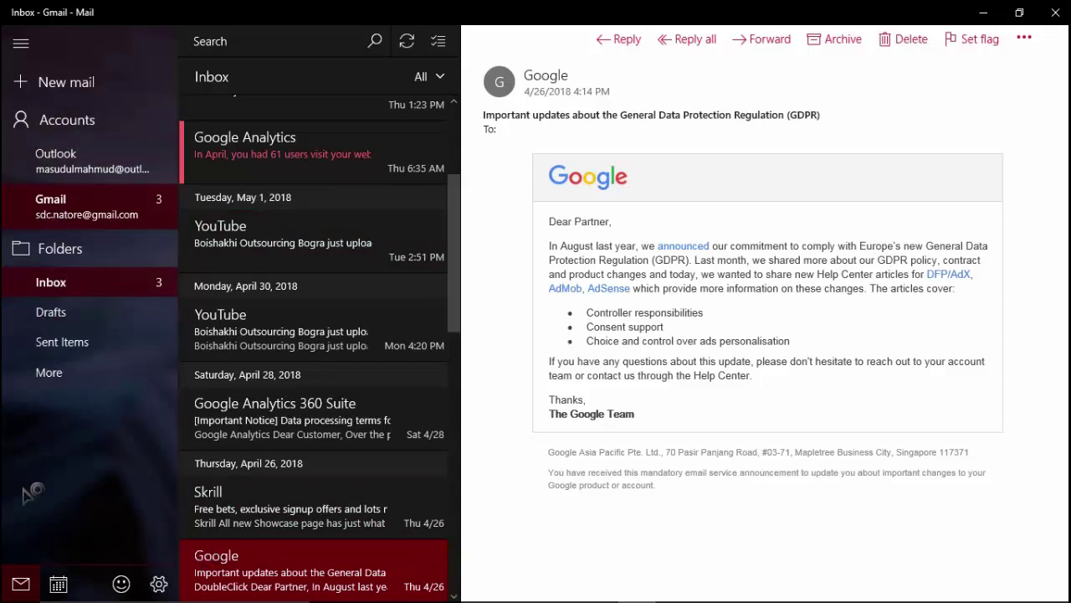
click(52, 82)
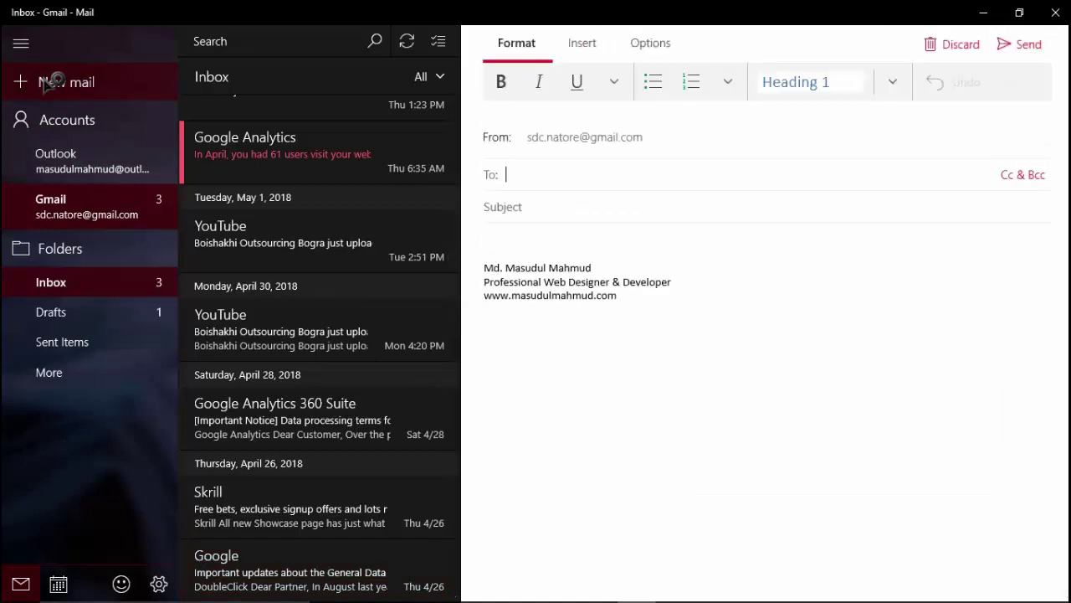
click(964, 47)
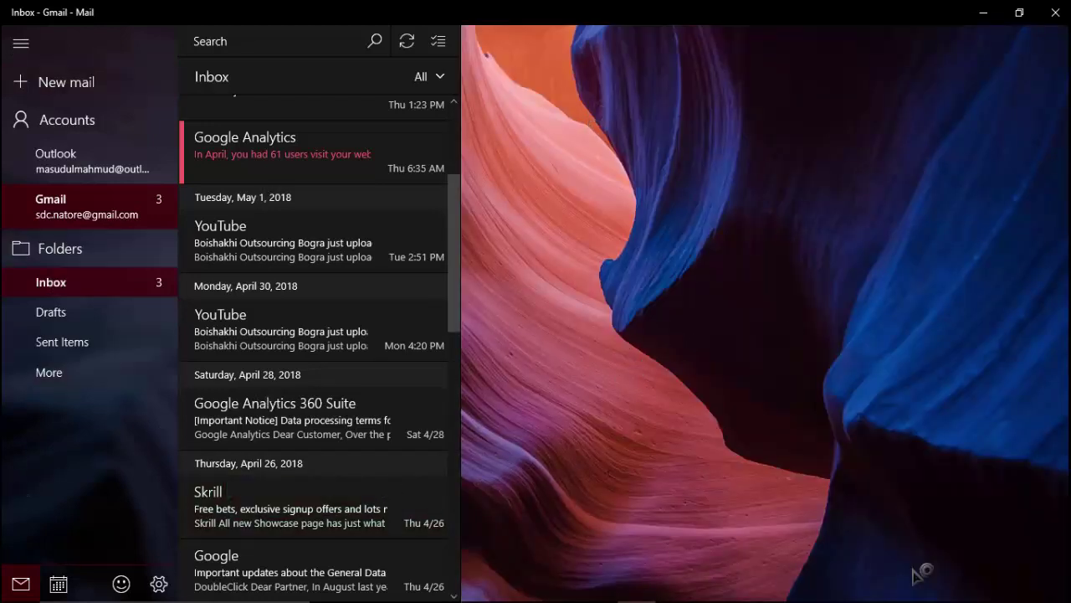
Personalize the mail app with the green accent color and the light theme
click(159, 585)
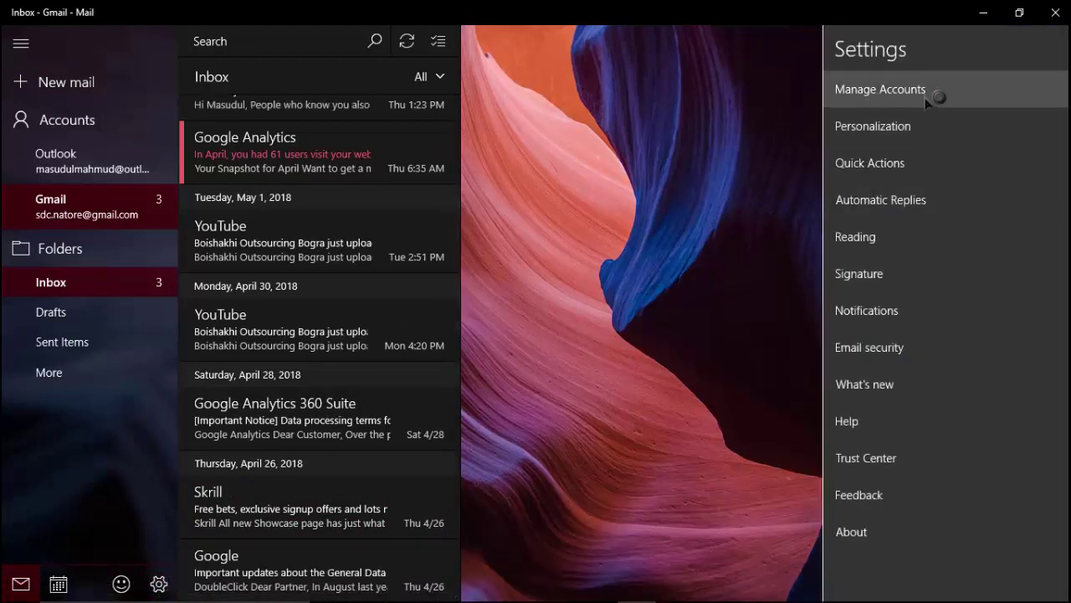
click(874, 134)
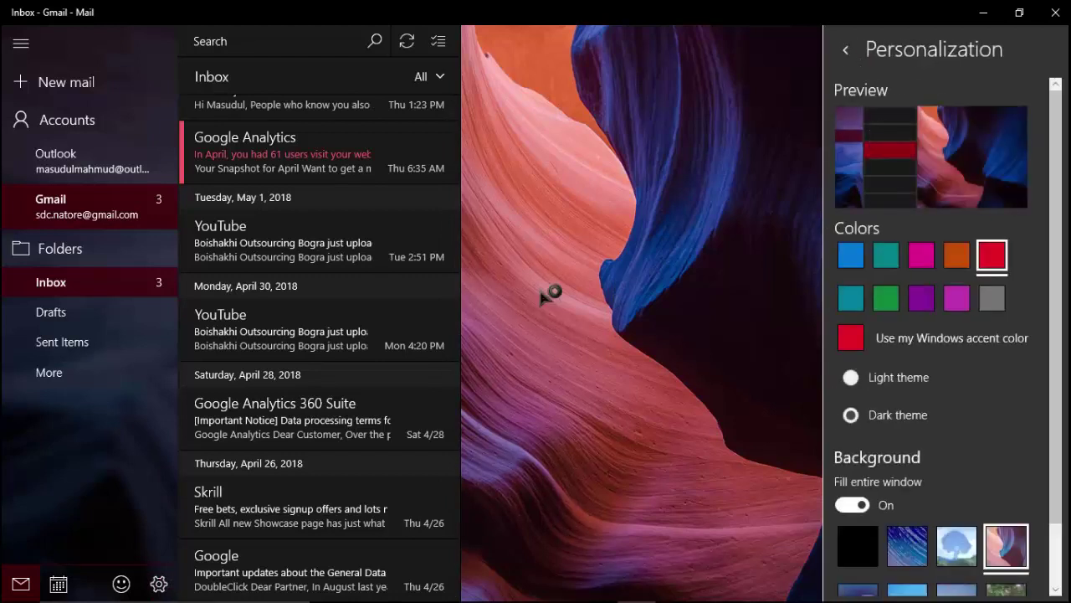
click(853, 265)
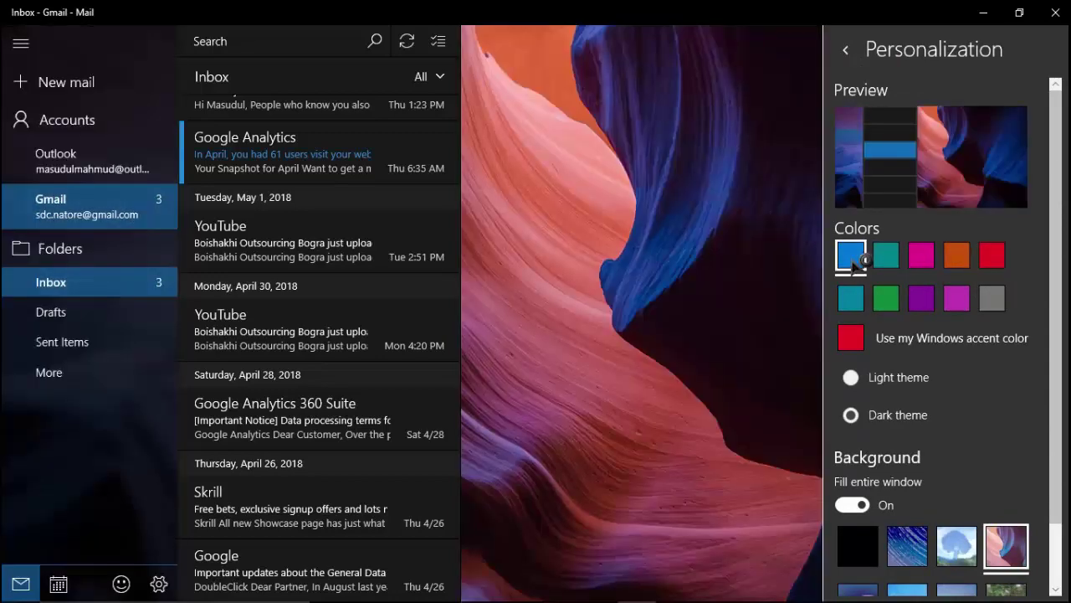
click(885, 303)
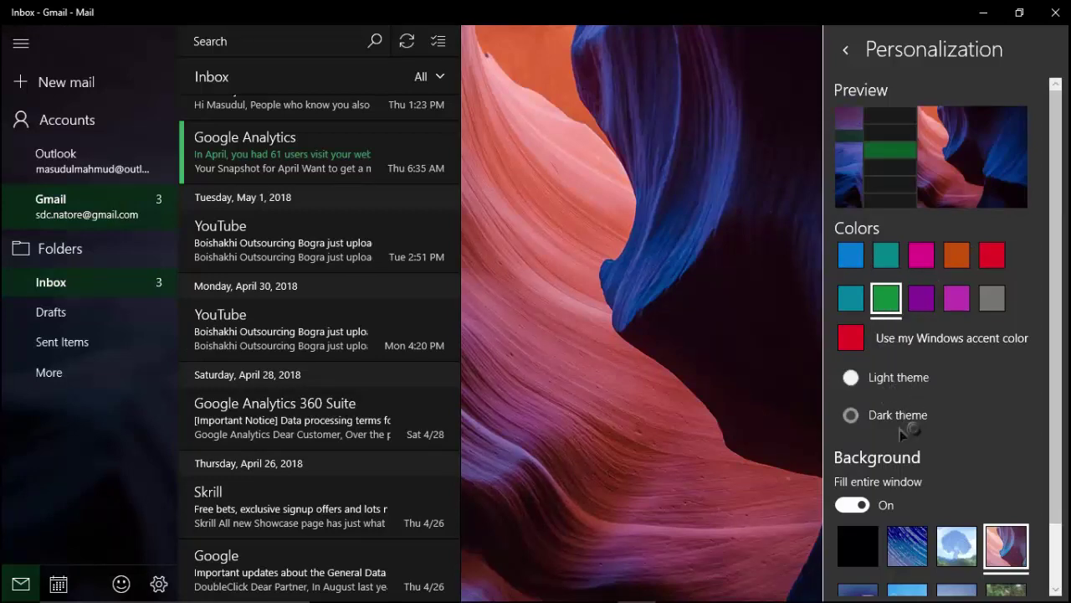
click(851, 378)
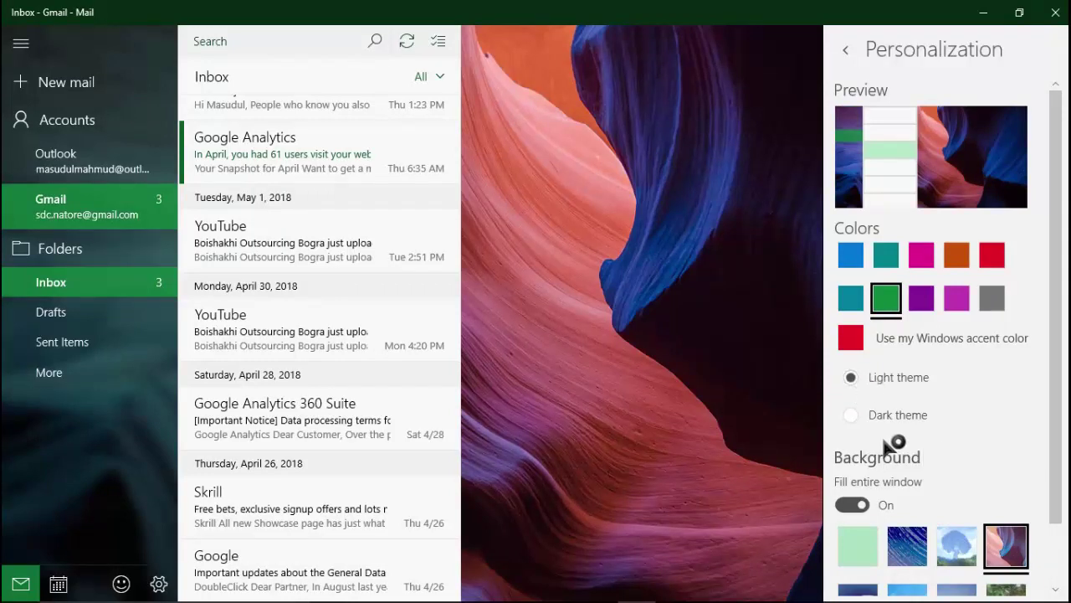
Try the plain green background and the tree landscape background image for the mail app
scroll(1016, 478, down, 2)
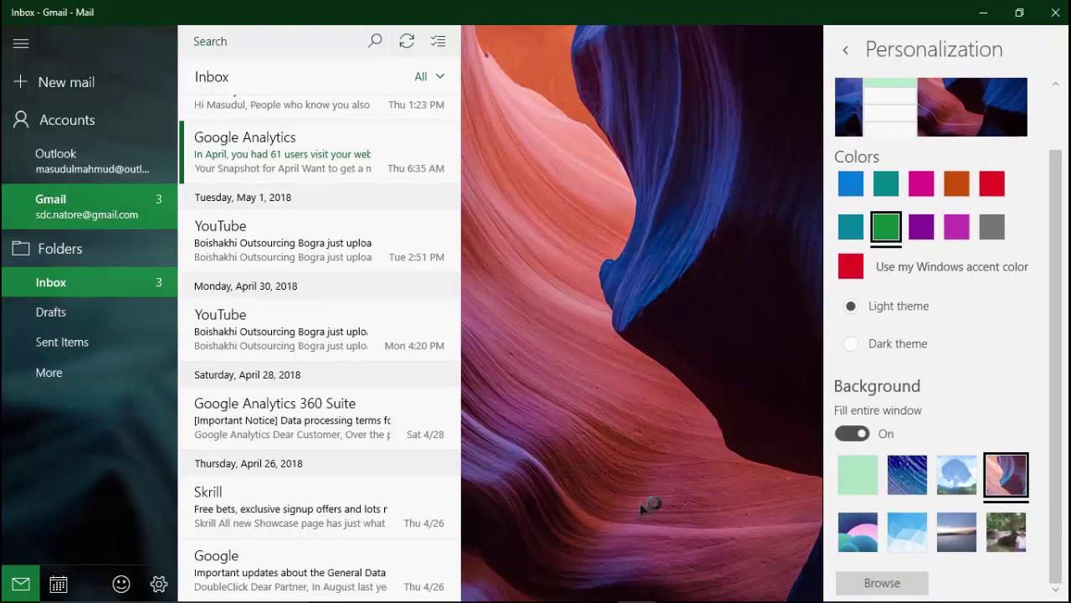
click(858, 475)
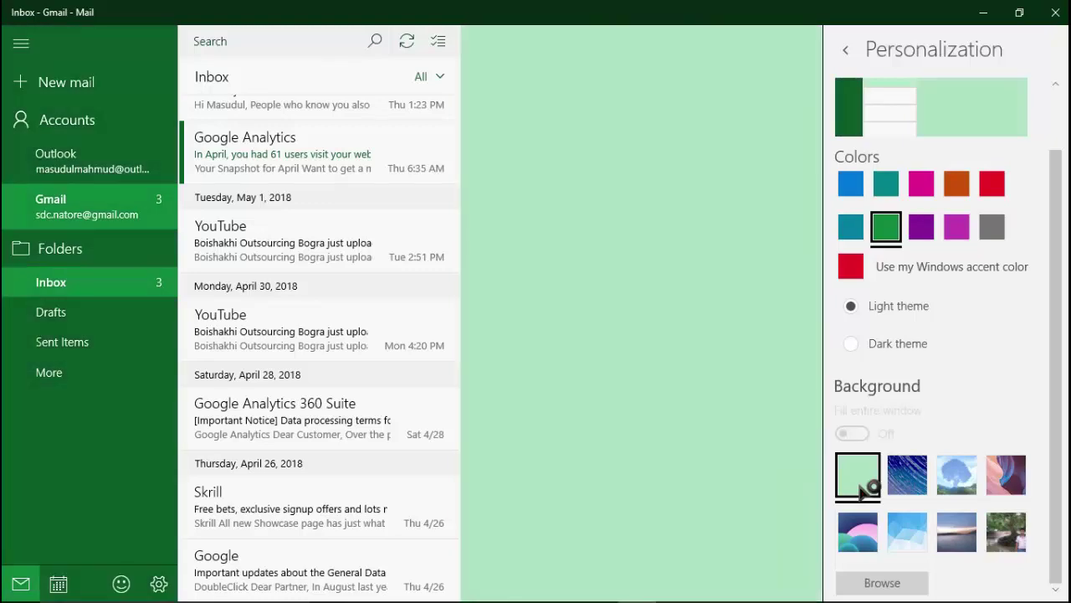
click(954, 475)
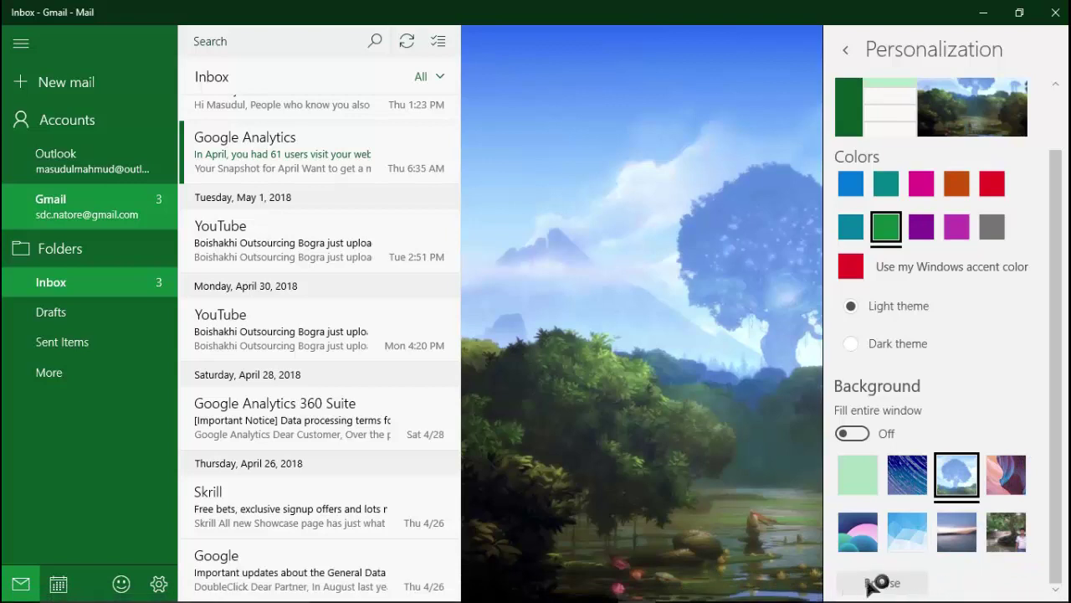
Set the picture 20141105_170245.jpg from the my picture folder as the app background and close the settings
click(892, 588)
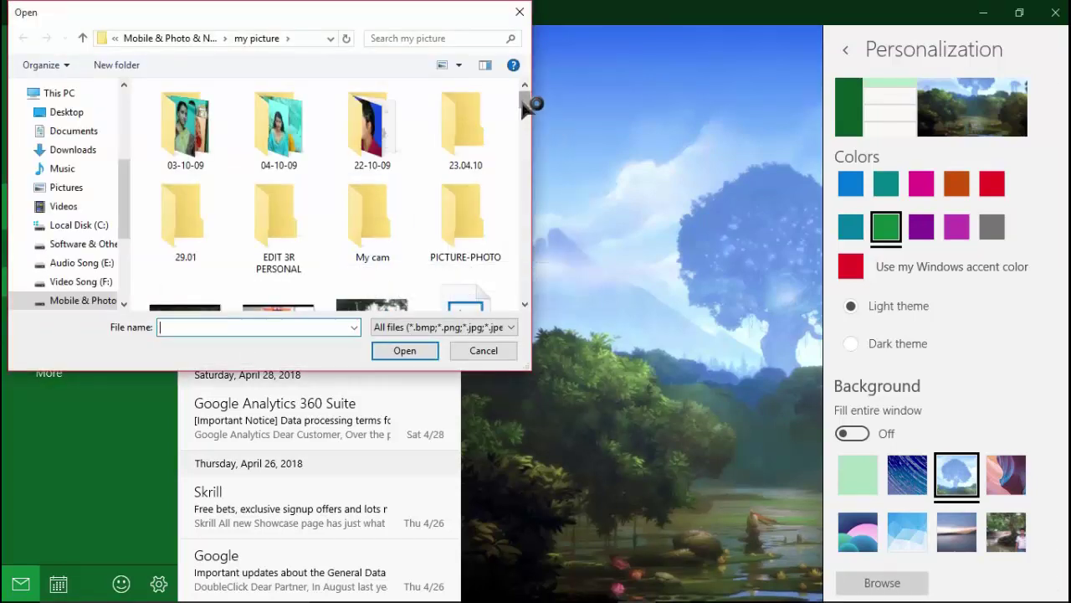
drag(523, 99, 529, 131)
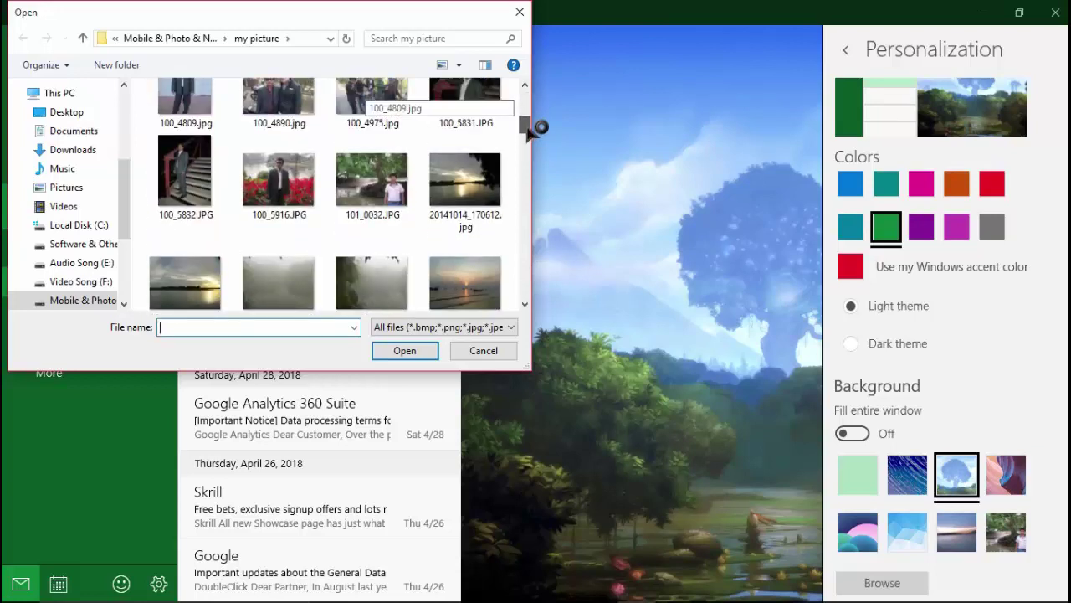
scroll(531, 126, down, 1)
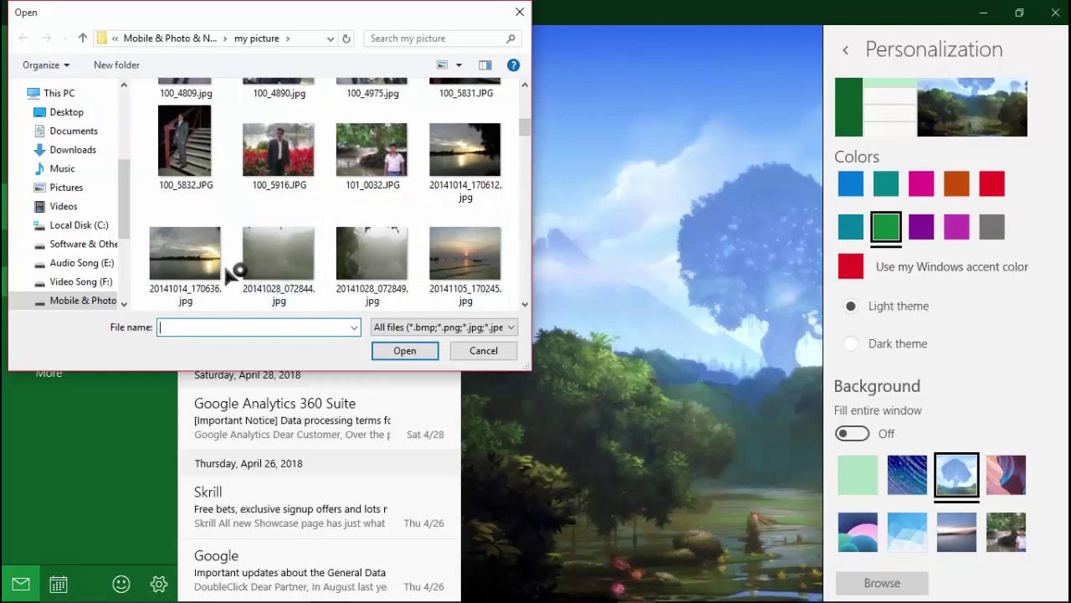
click(465, 252)
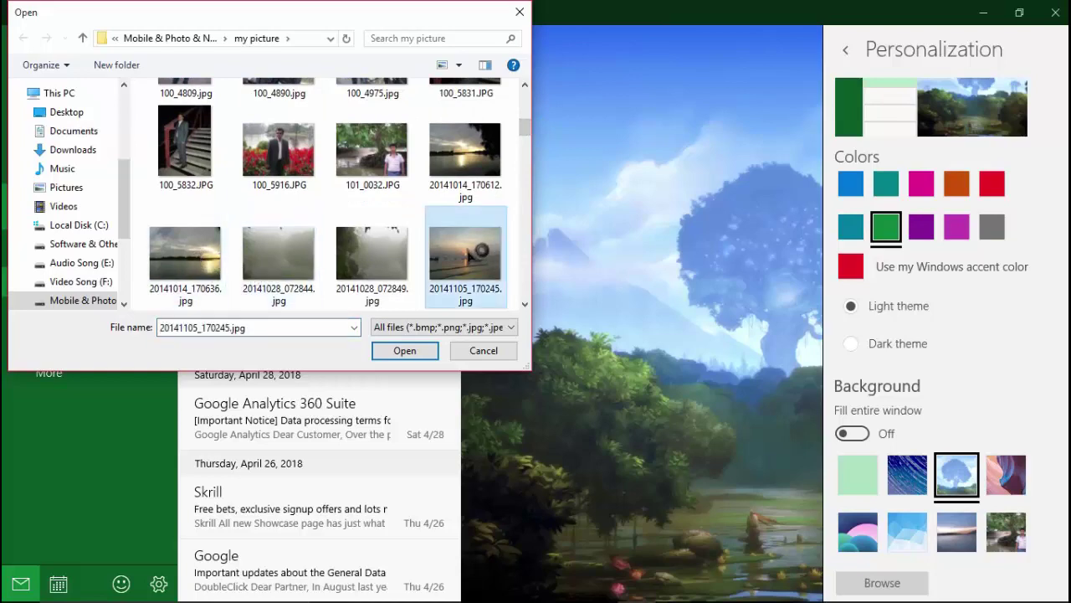
click(404, 351)
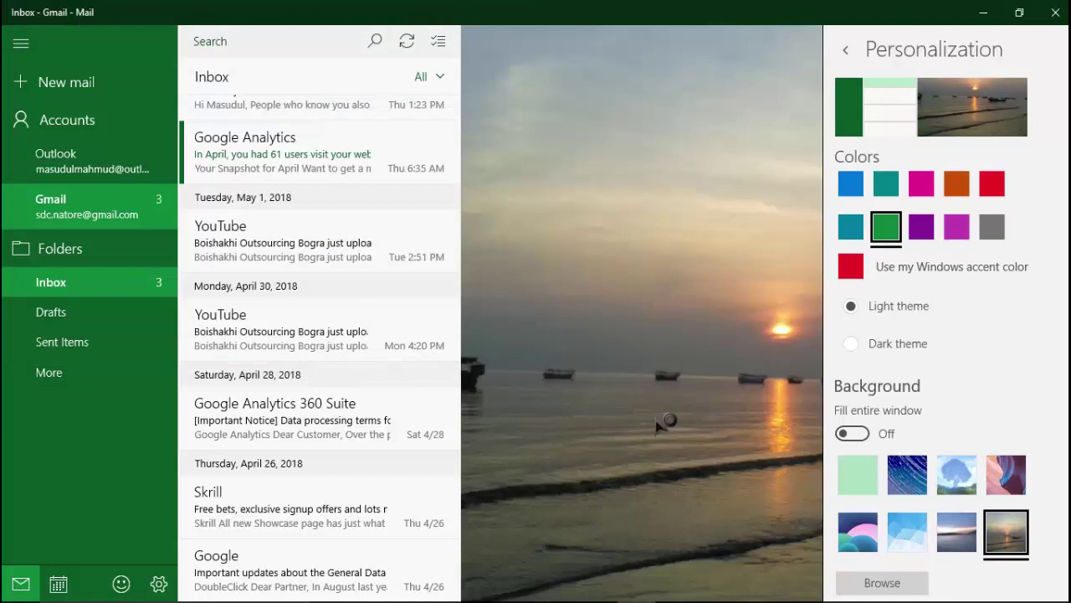
click(644, 293)
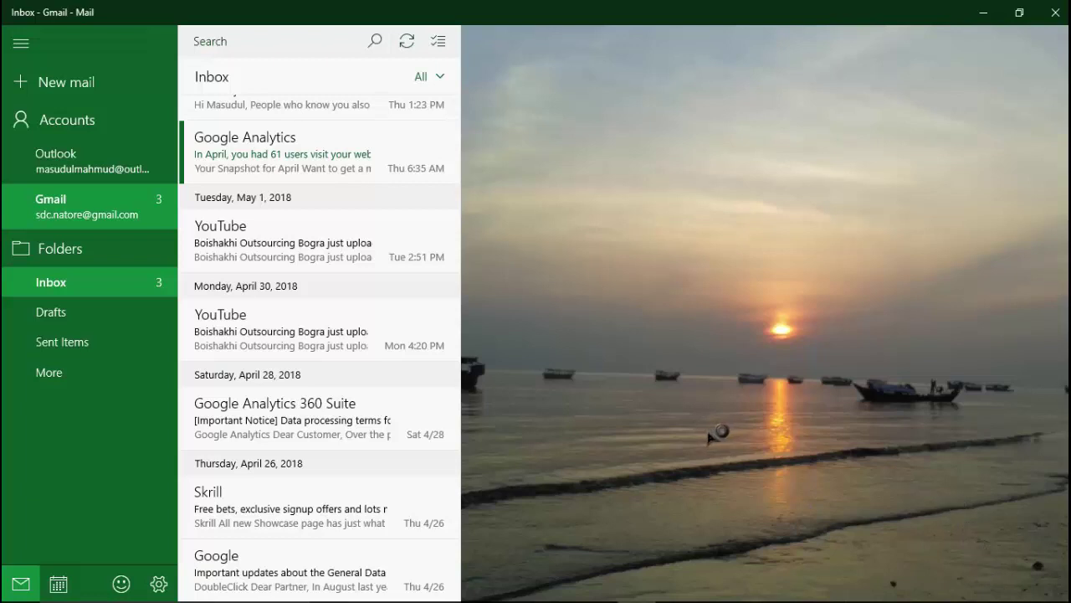
View the Gmail account's Sent Items folder
click(87, 344)
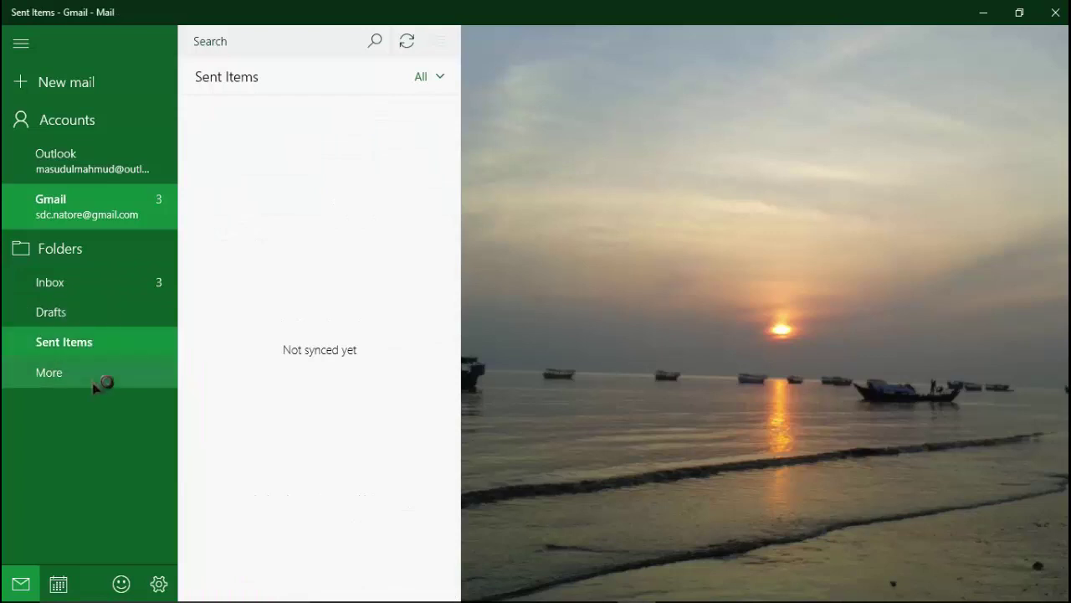
mouse_move(837, 596)
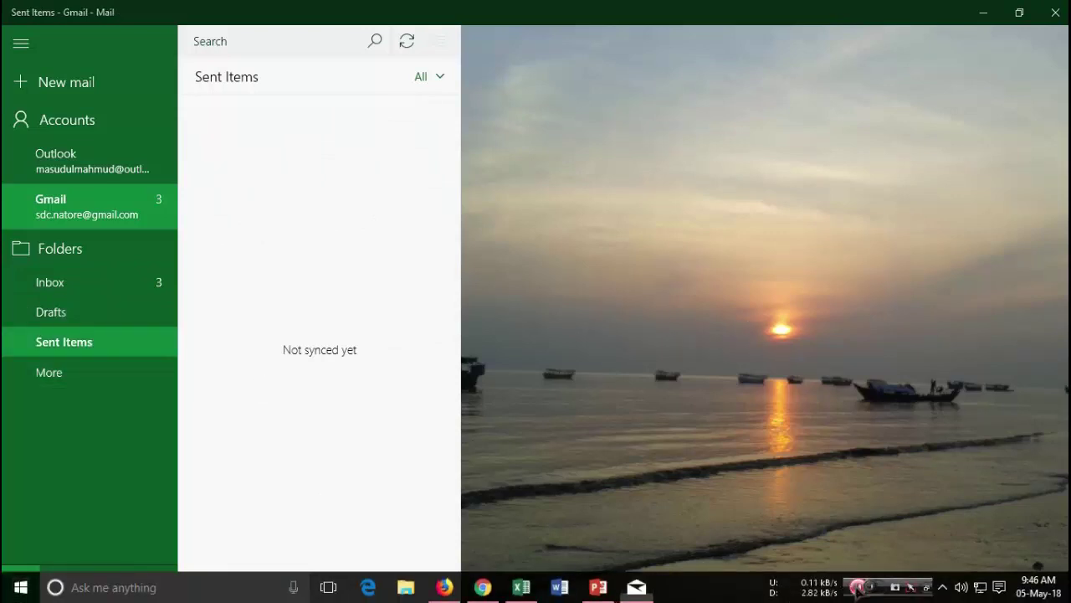
mouse_move(917, 596)
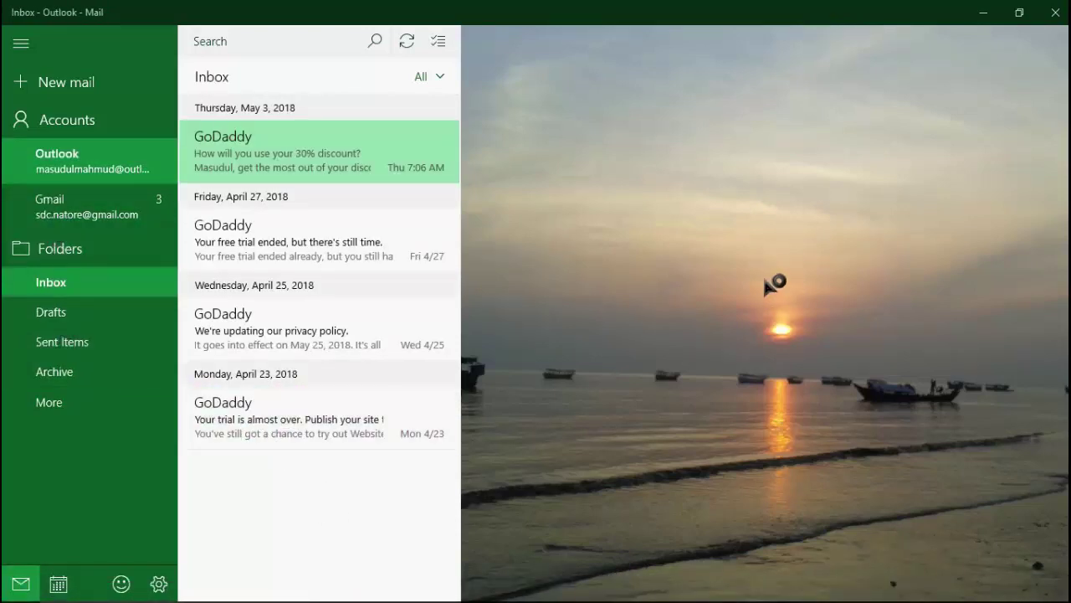
Change the mail app's personalization to the magenta accent color and the dark theme
mouse_move(168, 576)
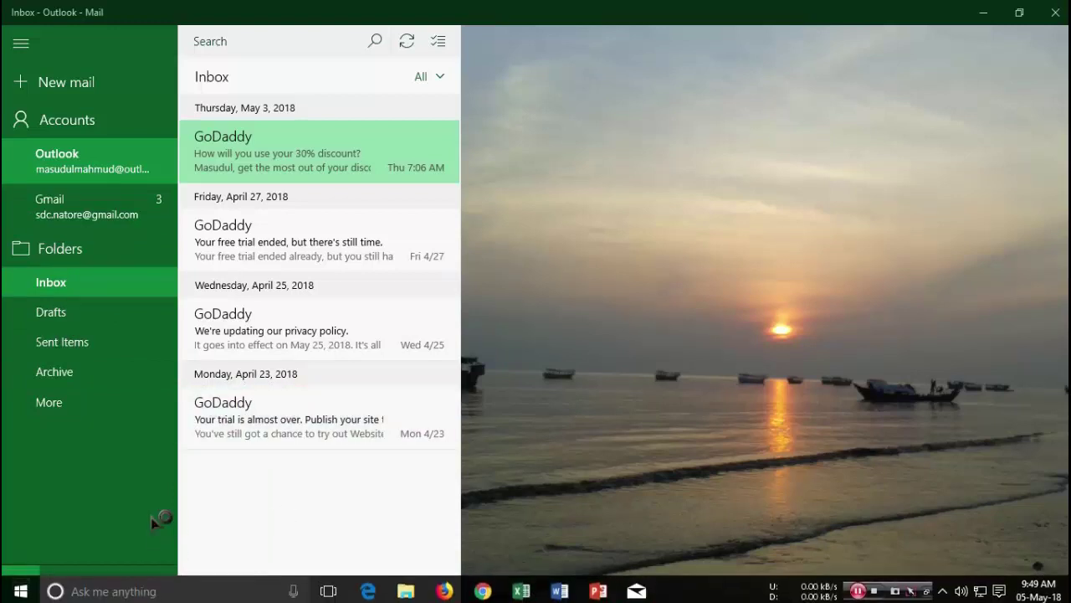
click(159, 583)
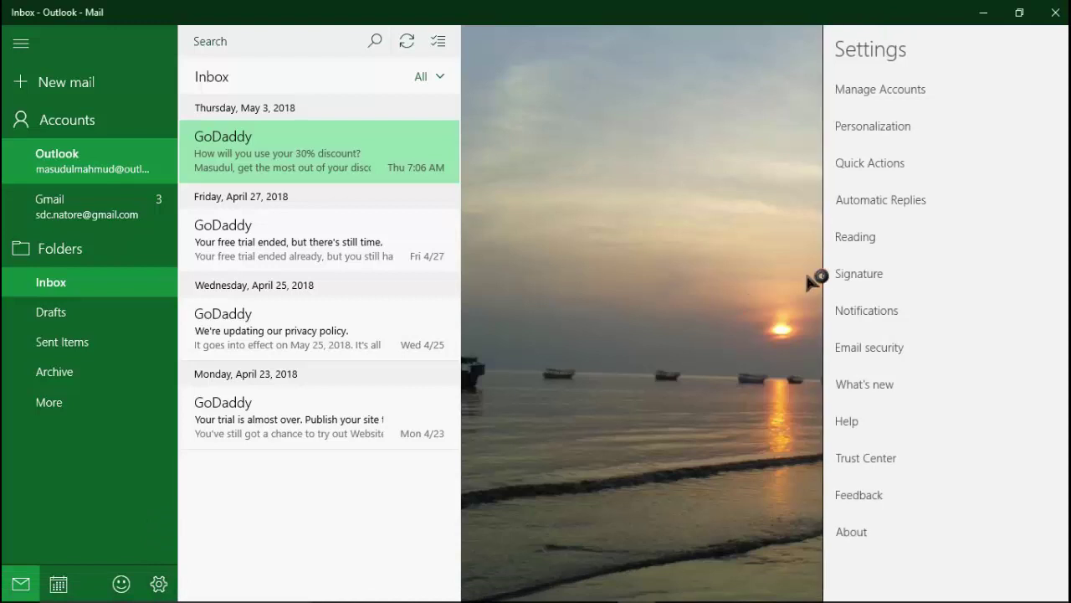
click(883, 130)
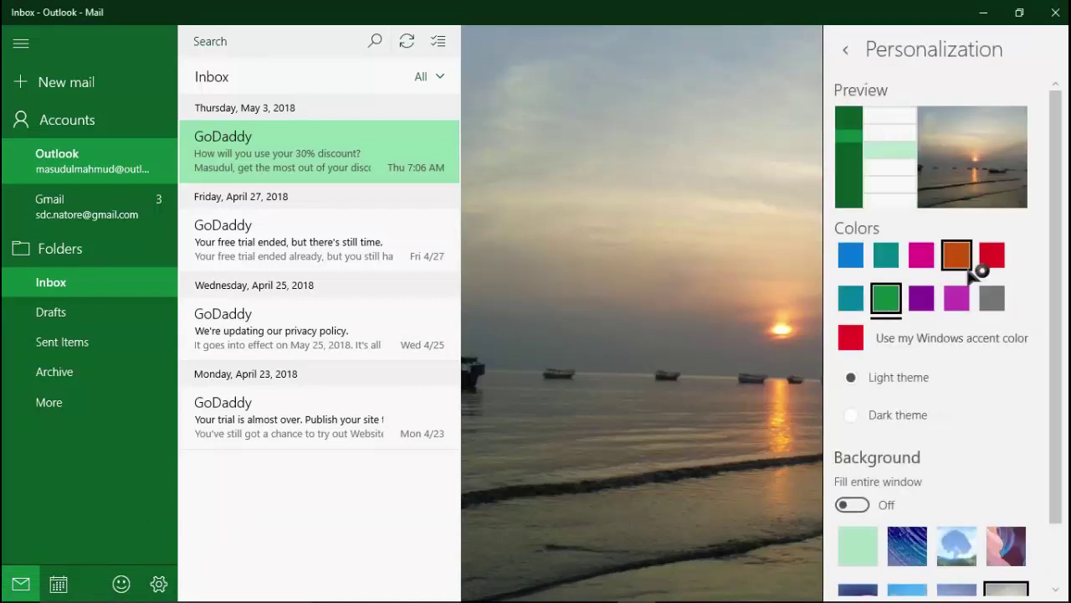
click(925, 256)
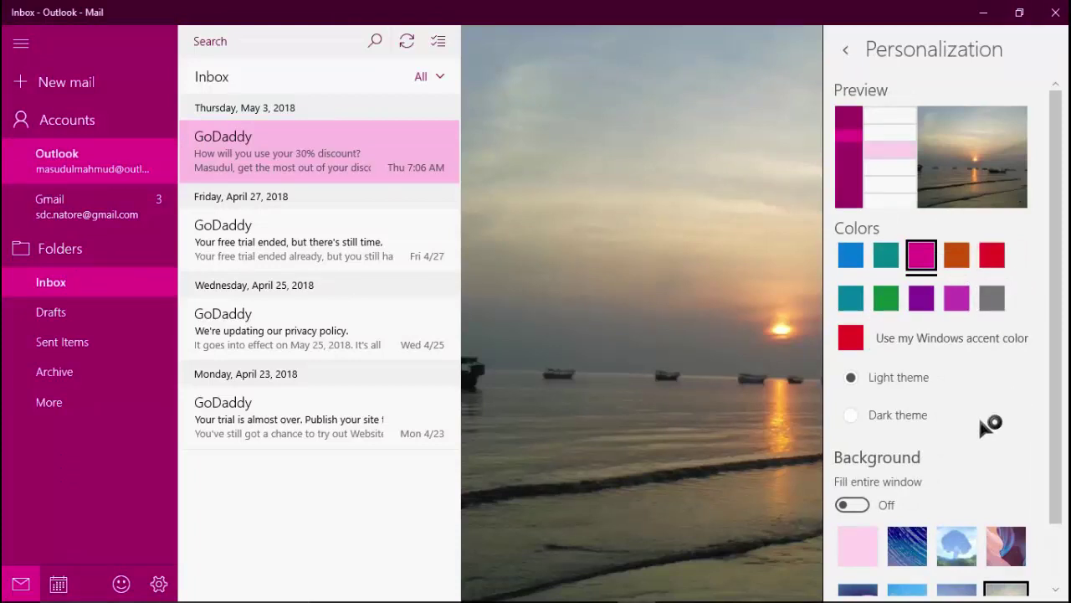
click(852, 416)
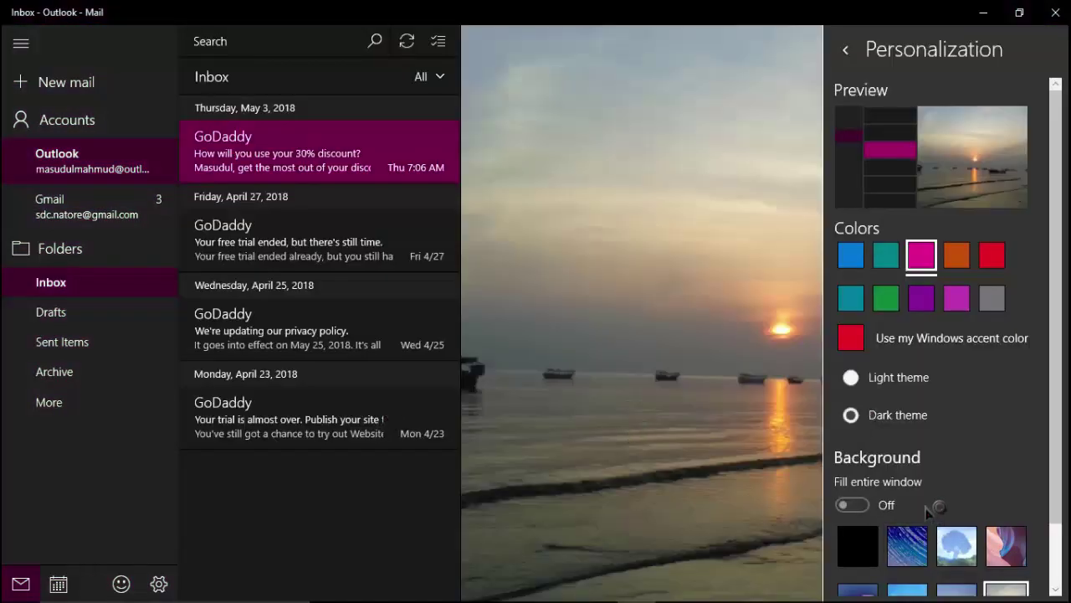
Make the background picture fill the entire window and close the settings to view it
scroll(929, 511, down, 2)
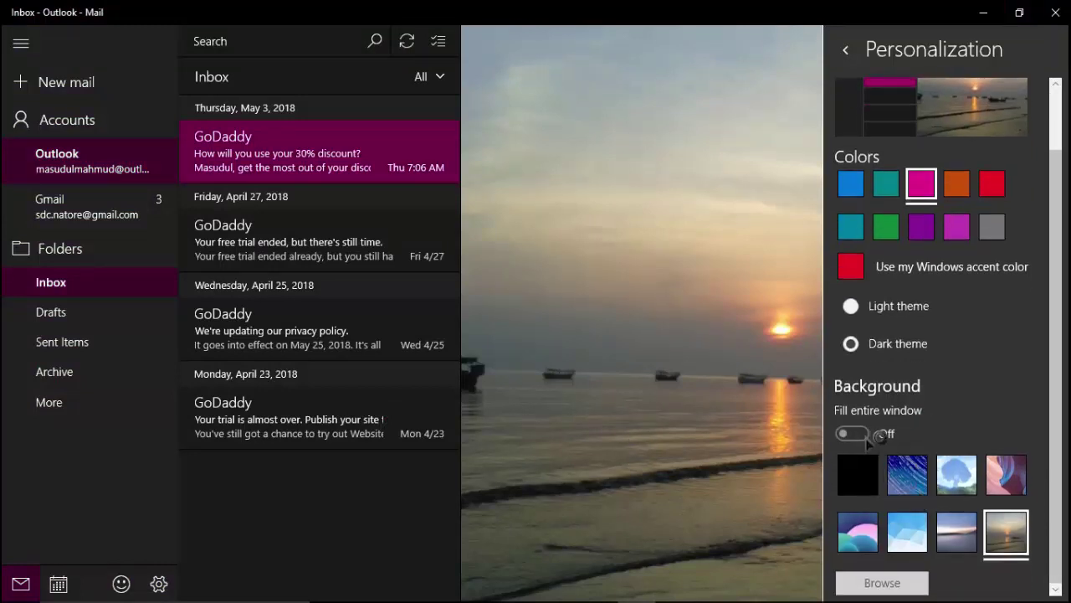
click(867, 441)
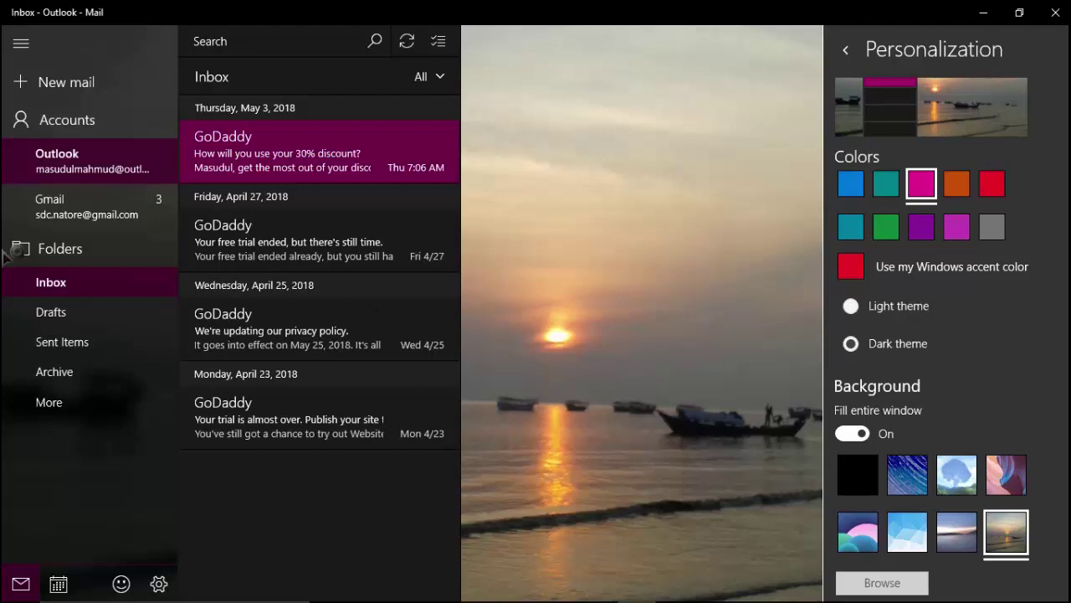
click(730, 238)
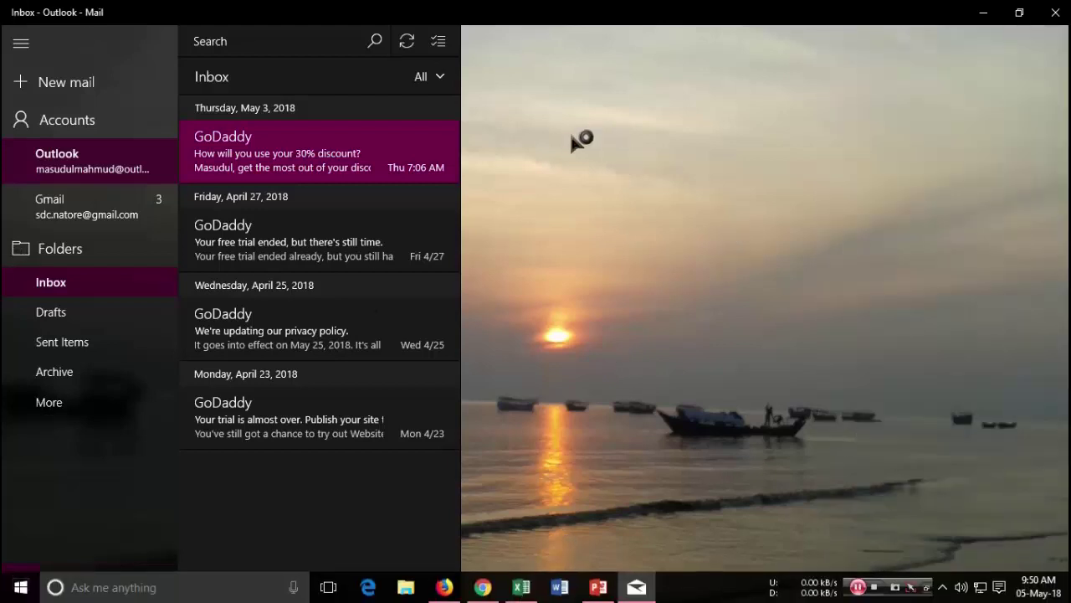
mouse_move(854, 599)
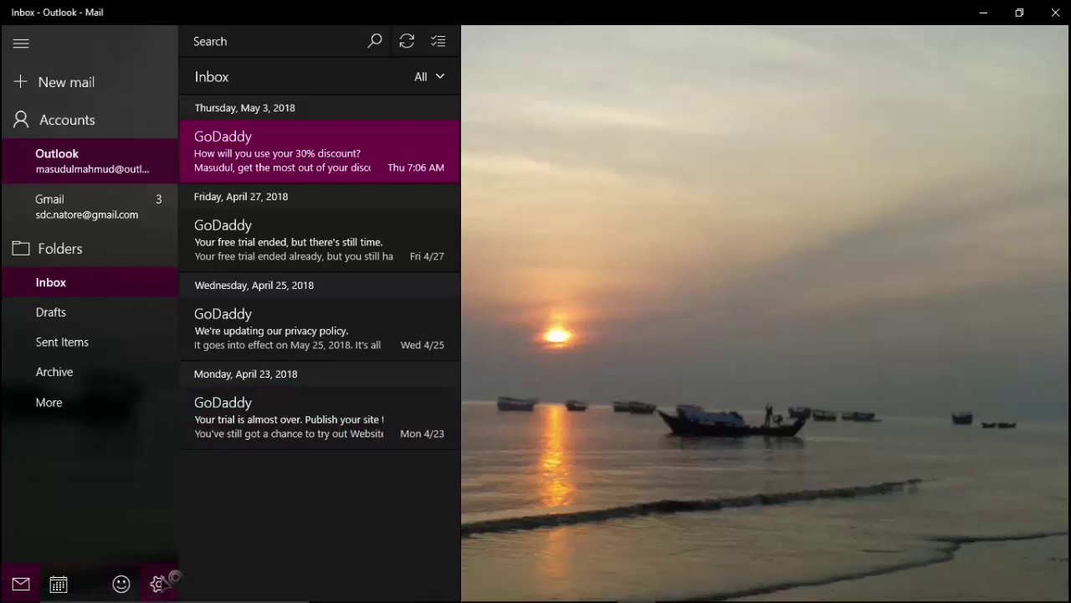
Reopen the personalization settings and turn off filling the entire window with the background picture
click(159, 583)
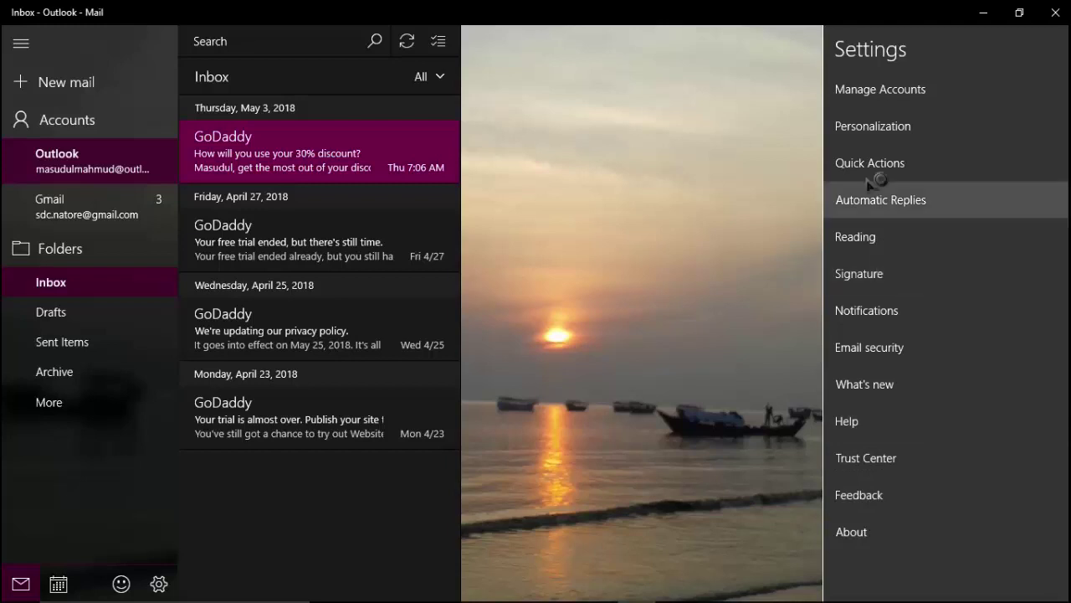
click(879, 129)
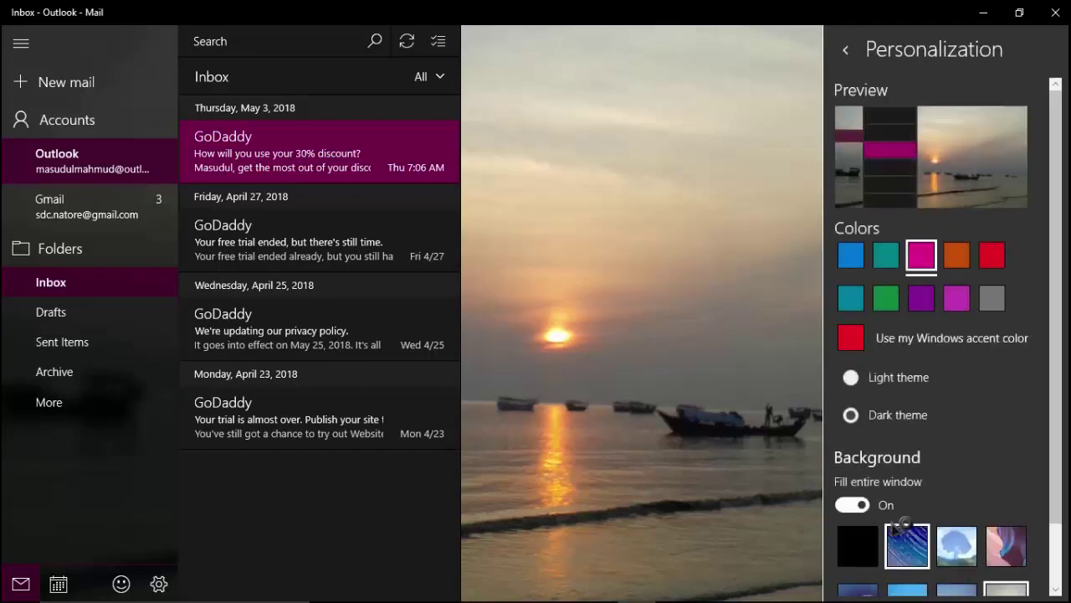
click(852, 505)
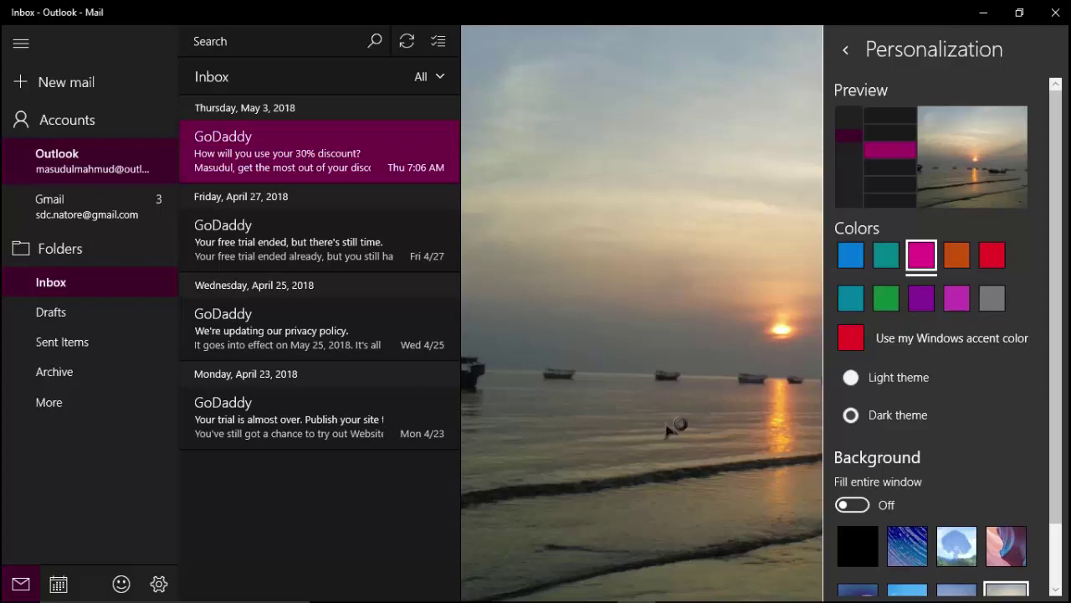
scroll(963, 474, down, 2)
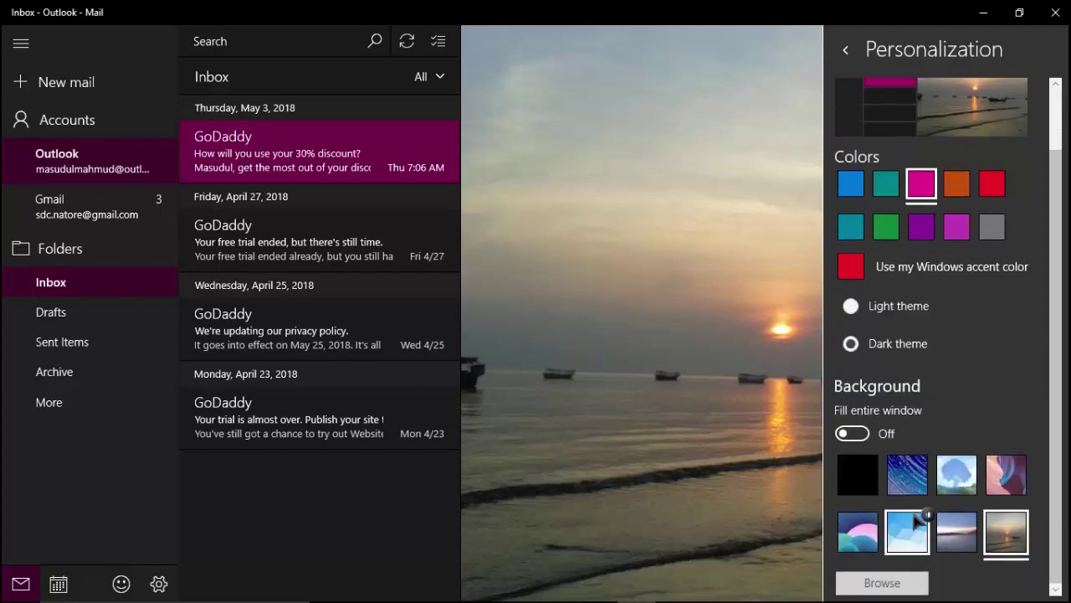
click(883, 583)
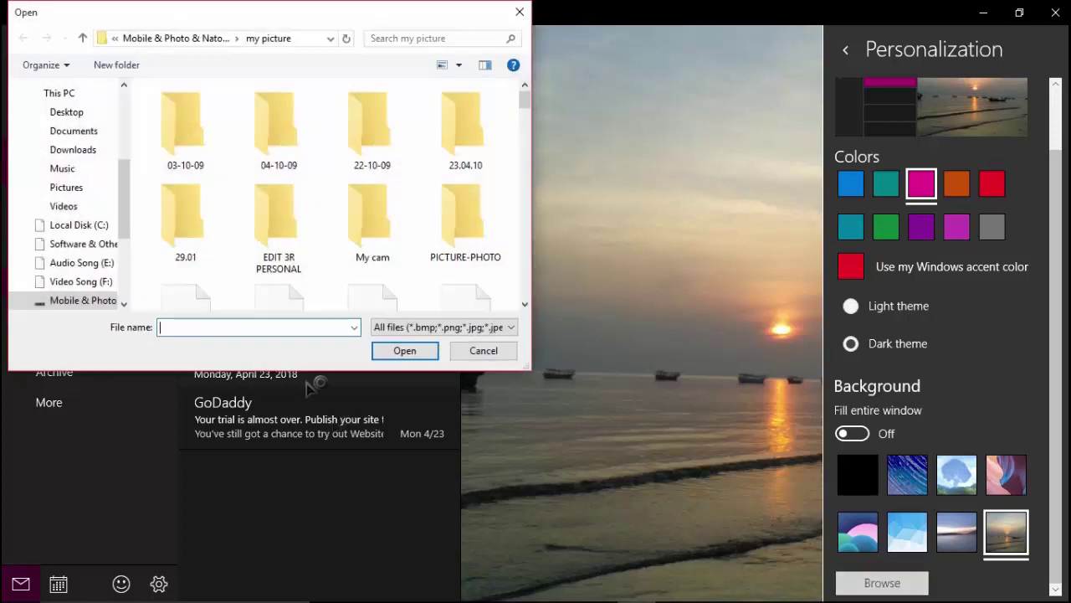
click(519, 12)
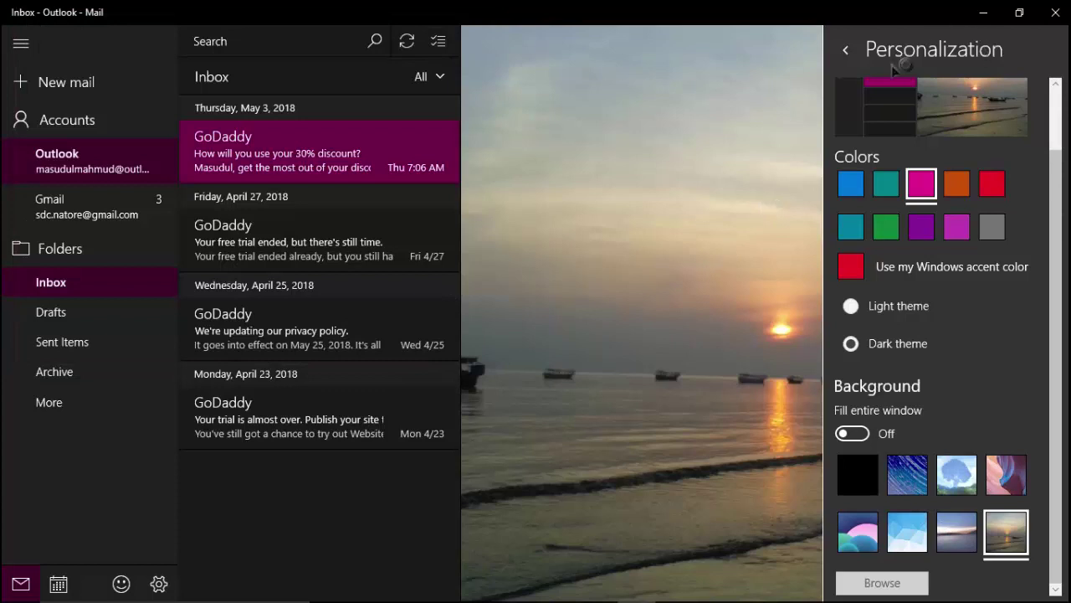
Add the line "Thanking You" above the sender's name in the email signature for all accounts, and close the settings
click(845, 49)
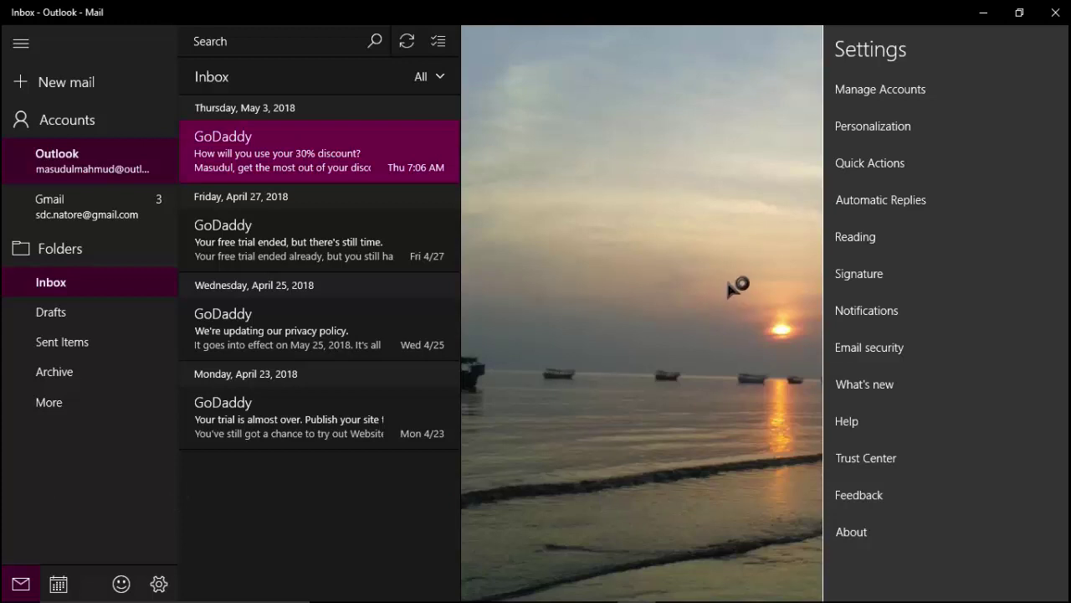
click(879, 279)
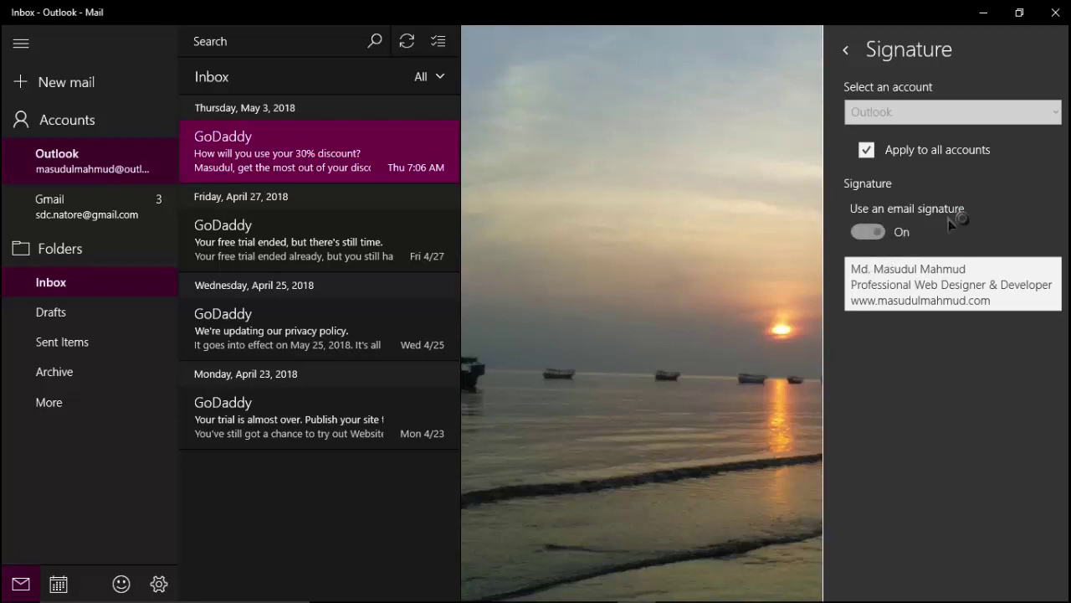
click(890, 285)
key(ctrl+a)
click(992, 266)
click(852, 269)
key(Return)
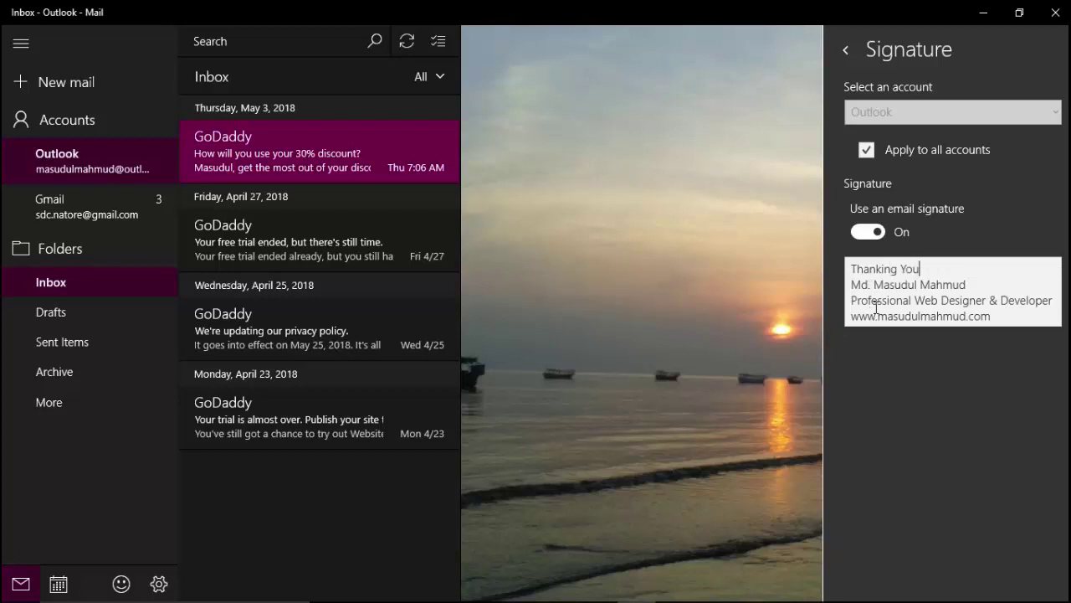
click(667, 350)
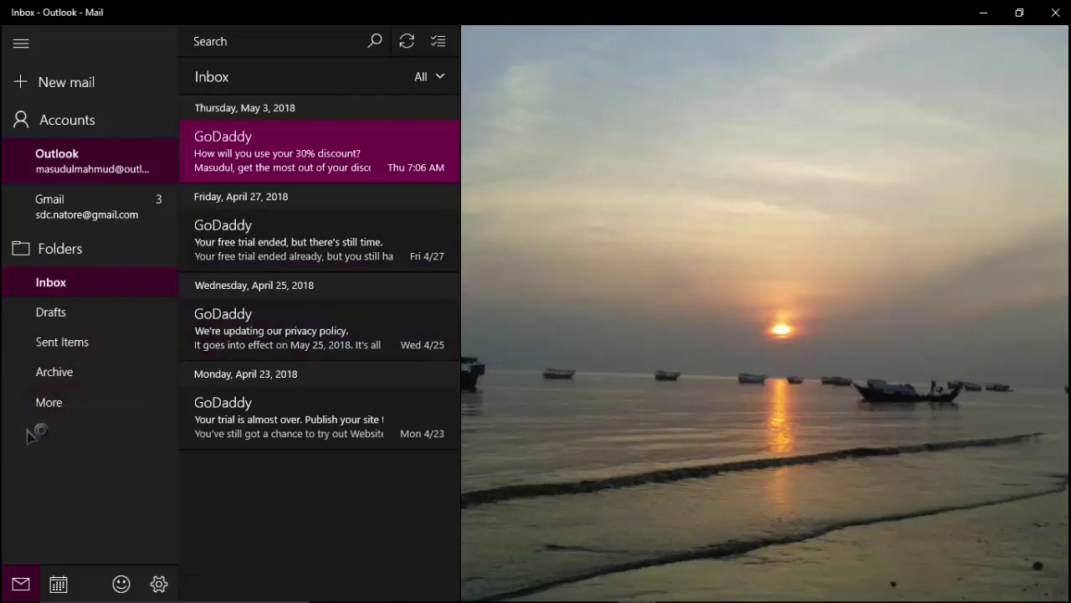
Start a new message from the Gmail account and highlight the signature text in its body to check it
click(58, 208)
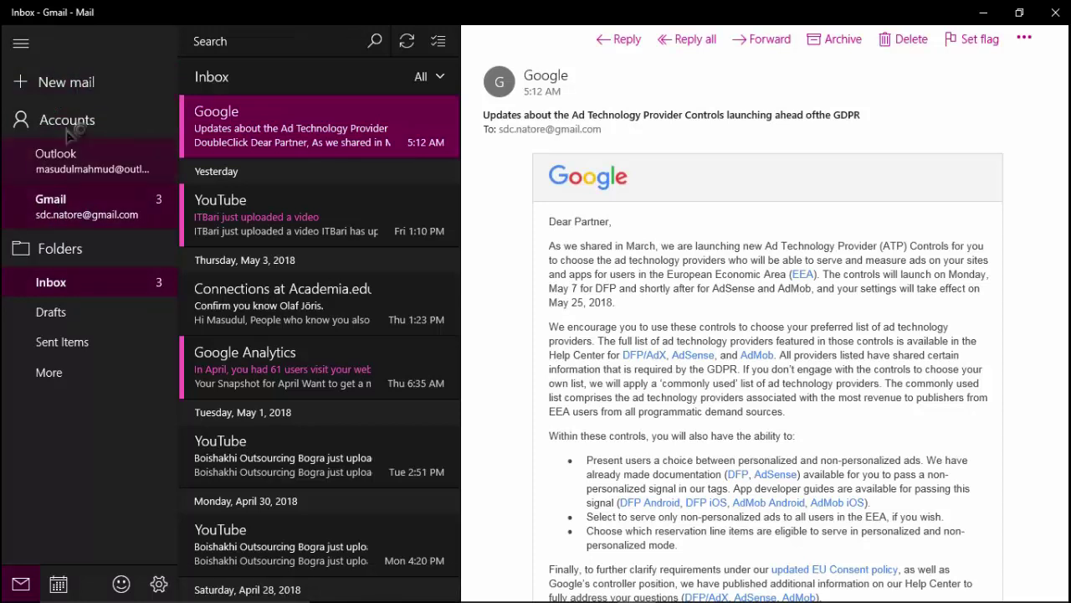
click(67, 83)
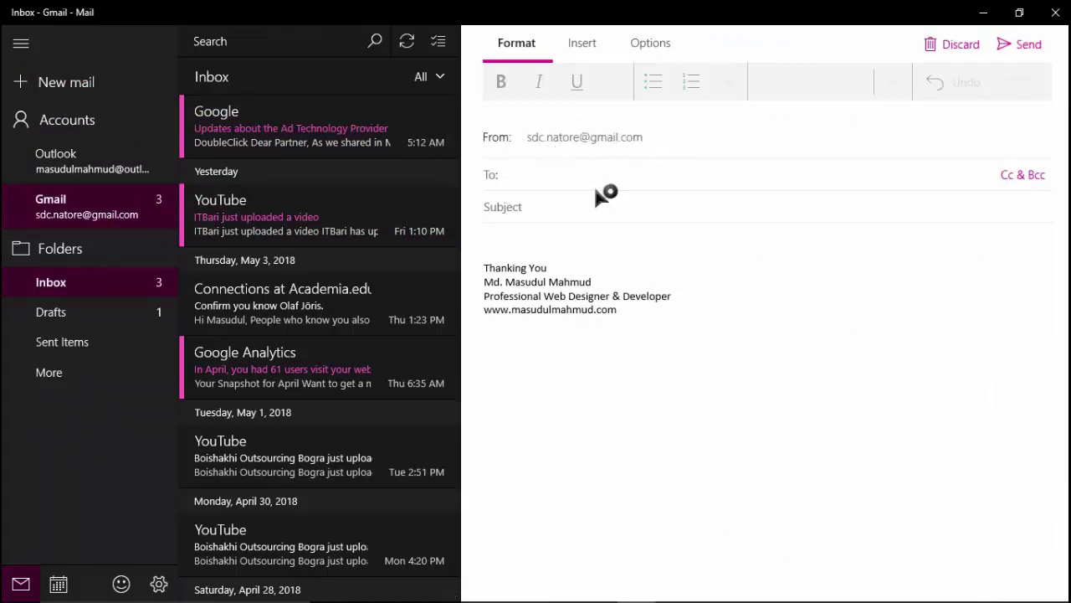
click(504, 178)
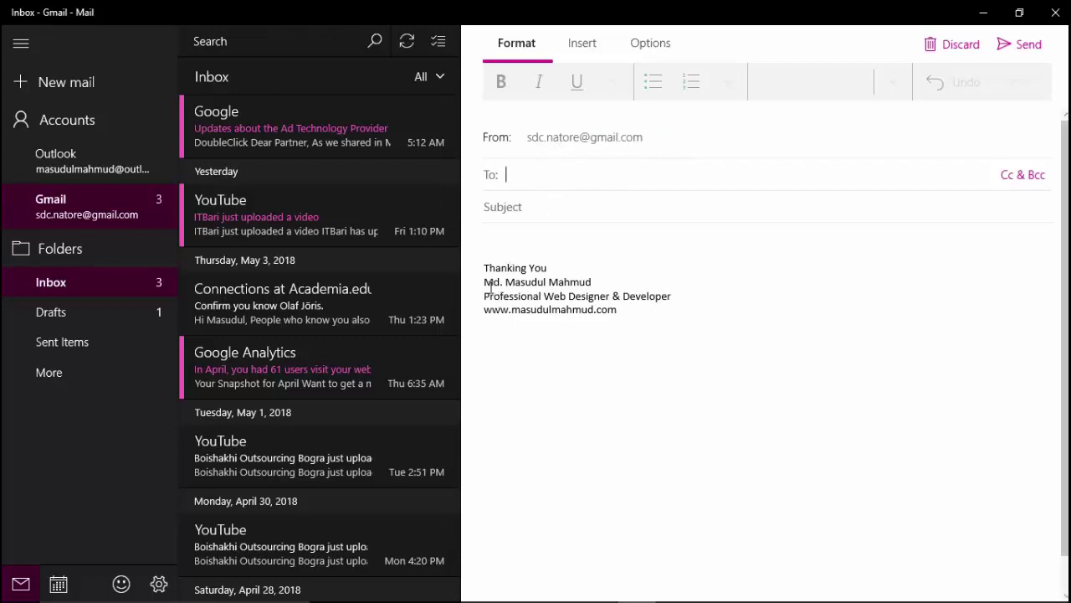
drag(498, 319, 484, 270)
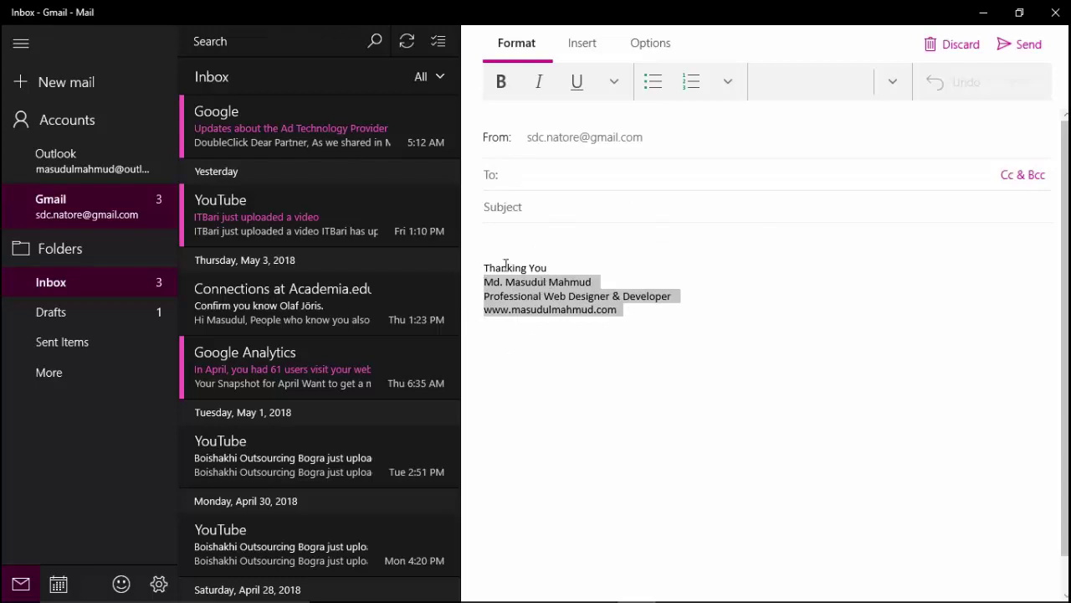
View the insert options for the Gmail message, and start a new message from the Outlook account to check its signature
click(488, 241)
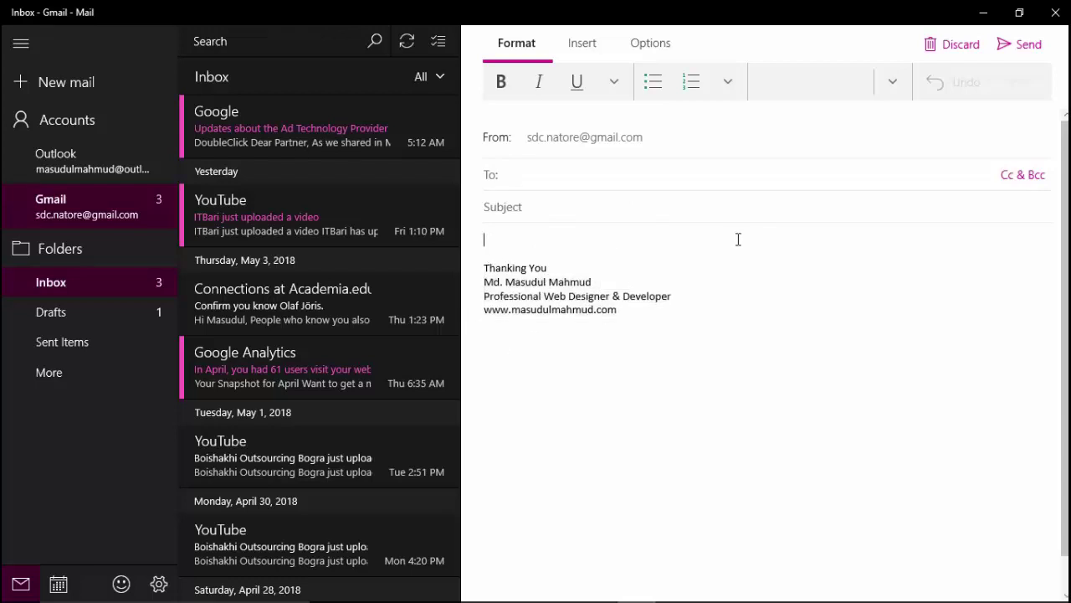
click(581, 45)
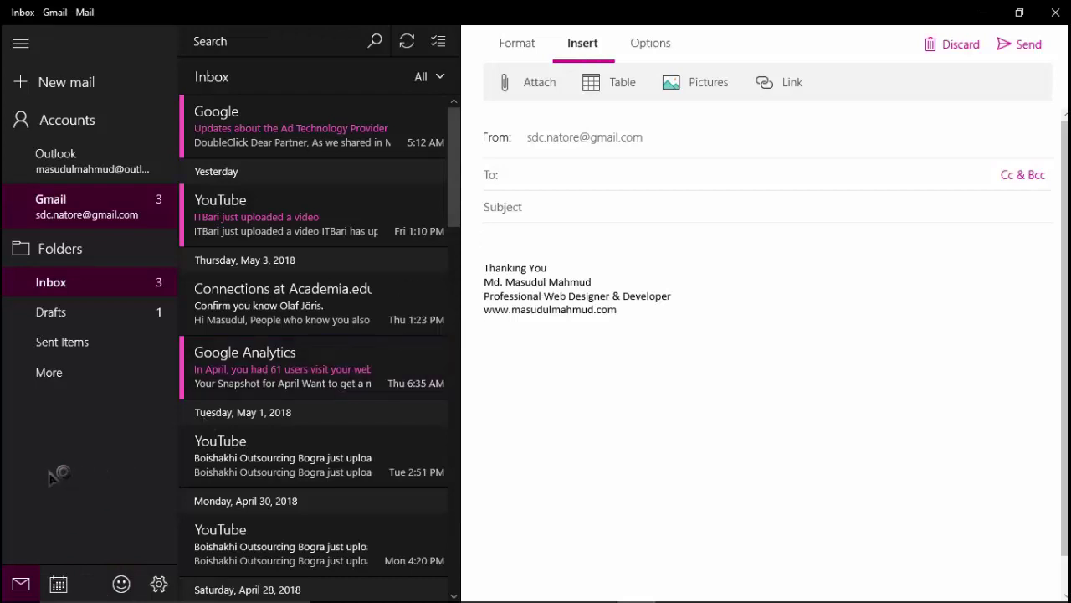
click(104, 168)
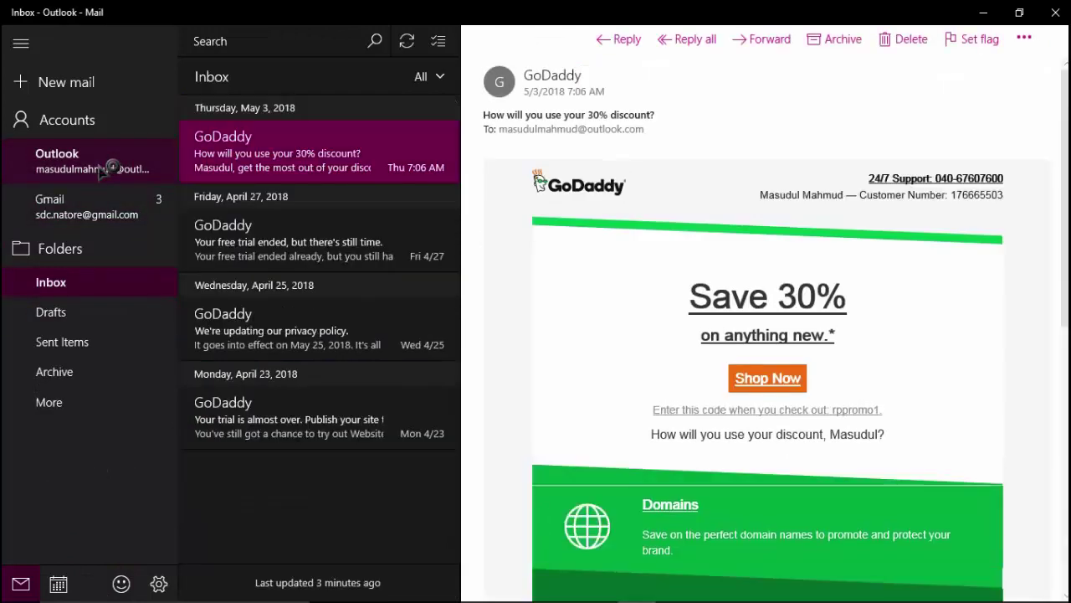
click(85, 84)
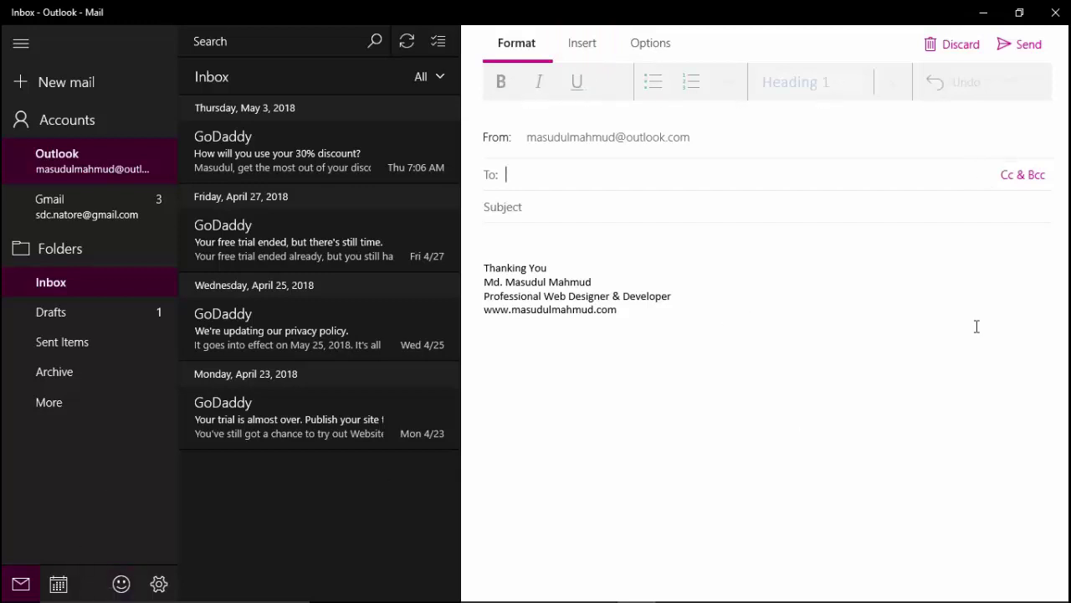
Collapse and re-expand the navigation pane, and discard the new Outlook message
click(318, 423)
click(21, 44)
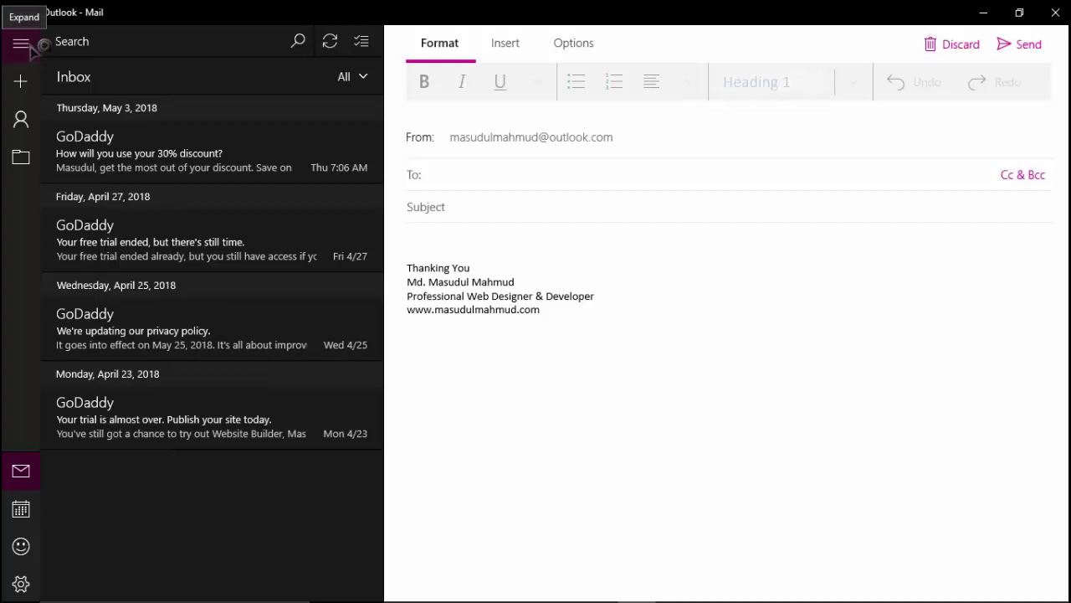
click(21, 44)
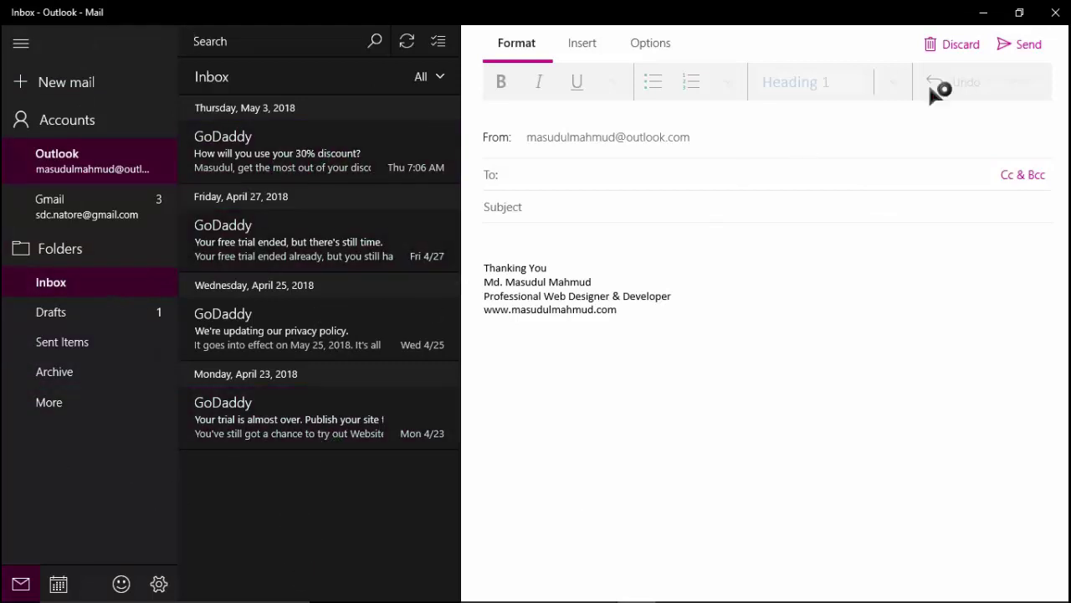
click(973, 46)
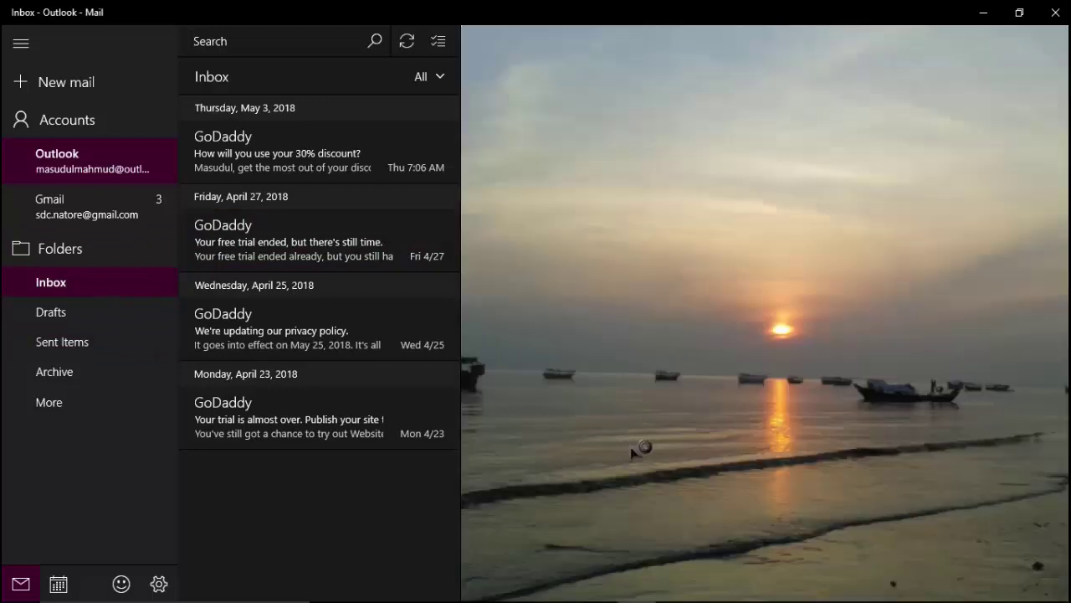
Open the settings and review the Manage Accounts, Quick Actions and Automatic Replies pages
click(159, 583)
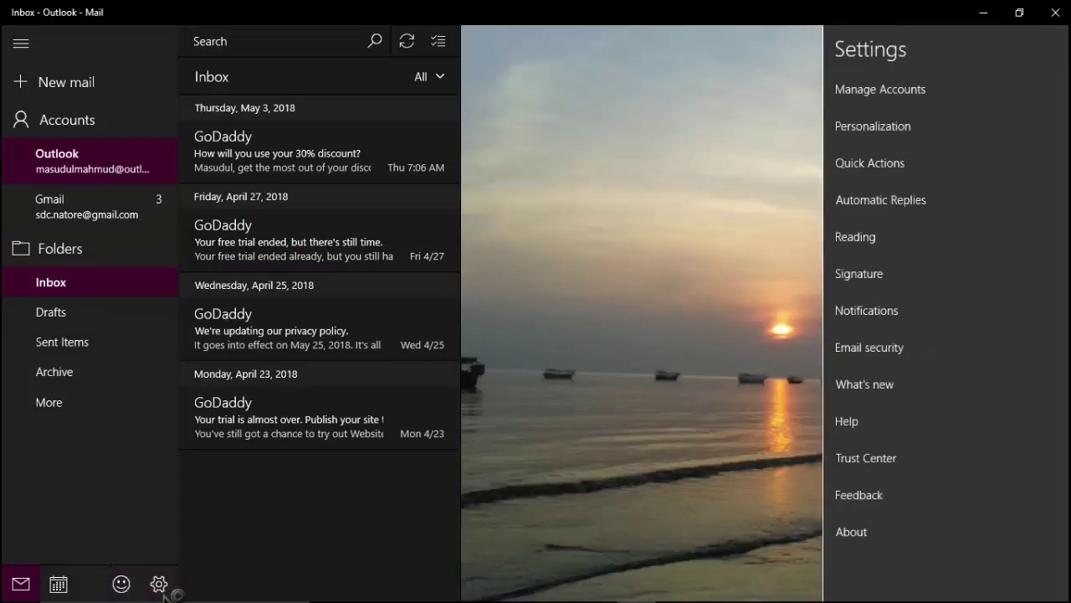
click(897, 92)
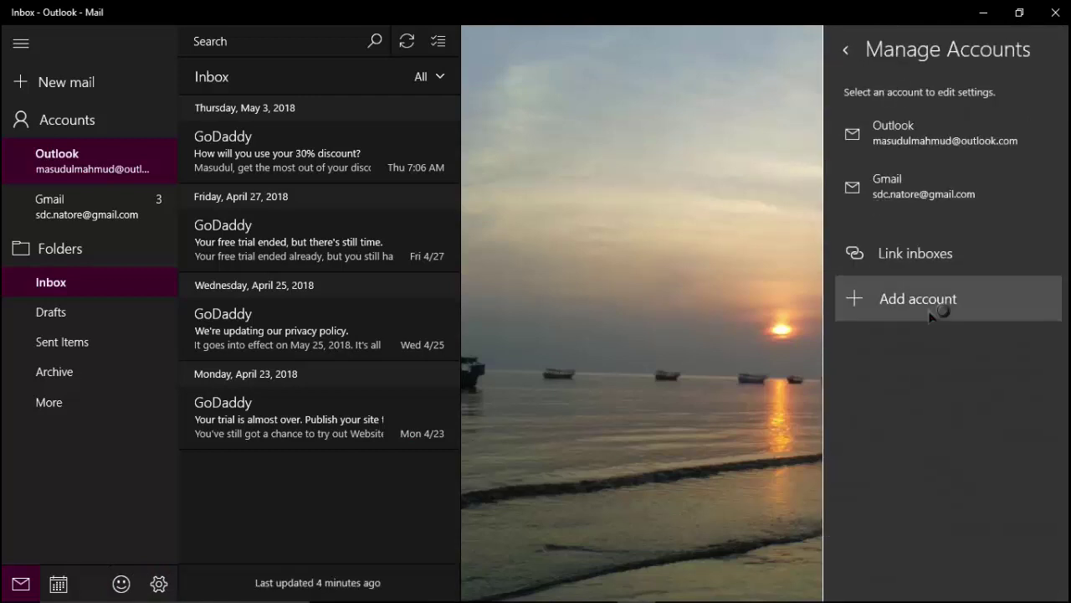
click(845, 50)
click(887, 134)
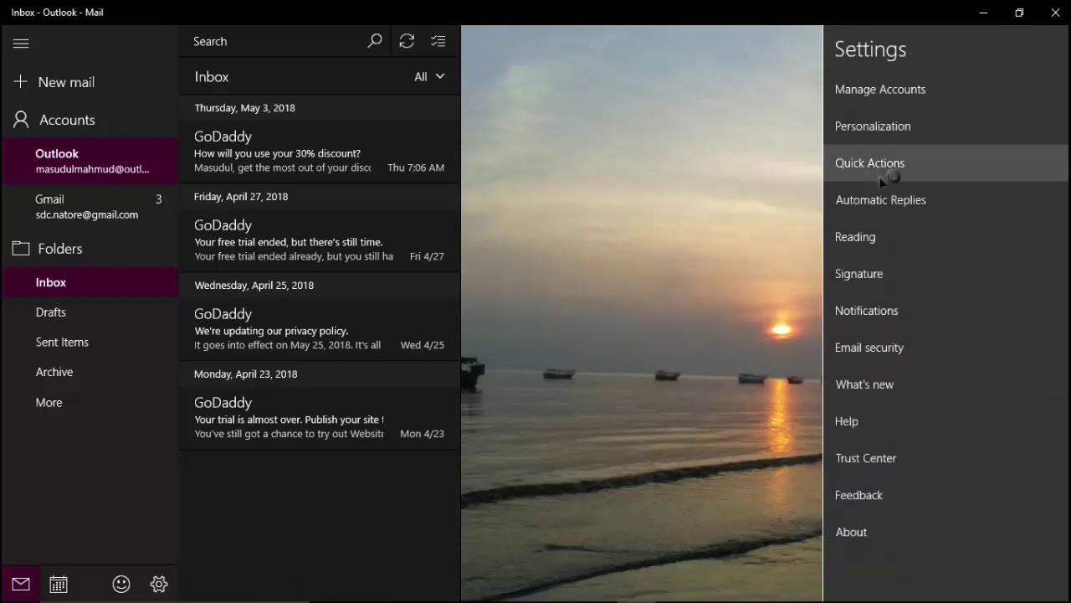
click(879, 166)
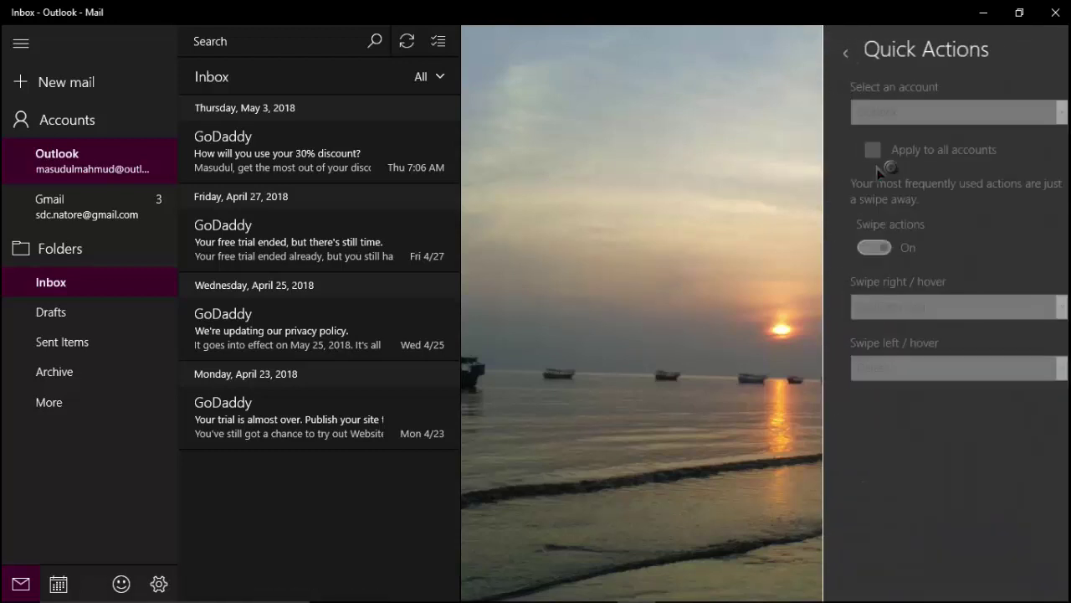
click(847, 52)
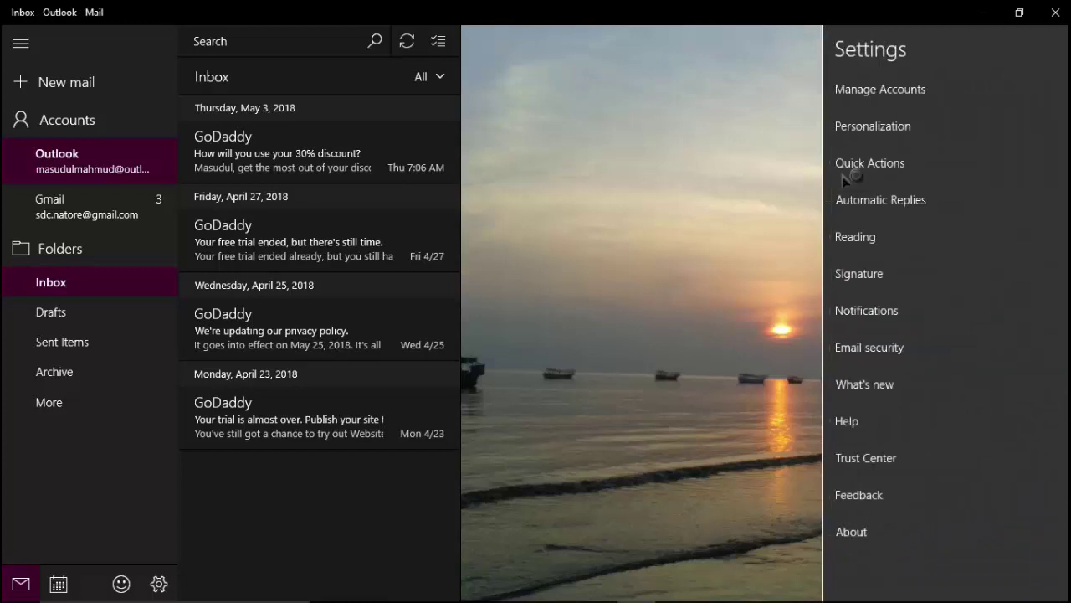
click(890, 205)
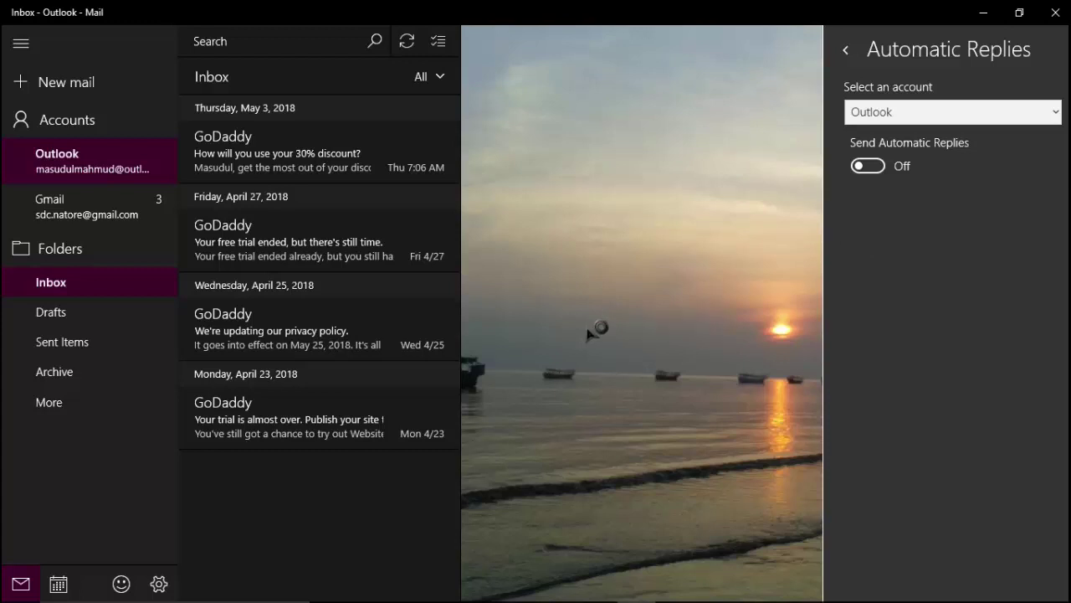
click(846, 50)
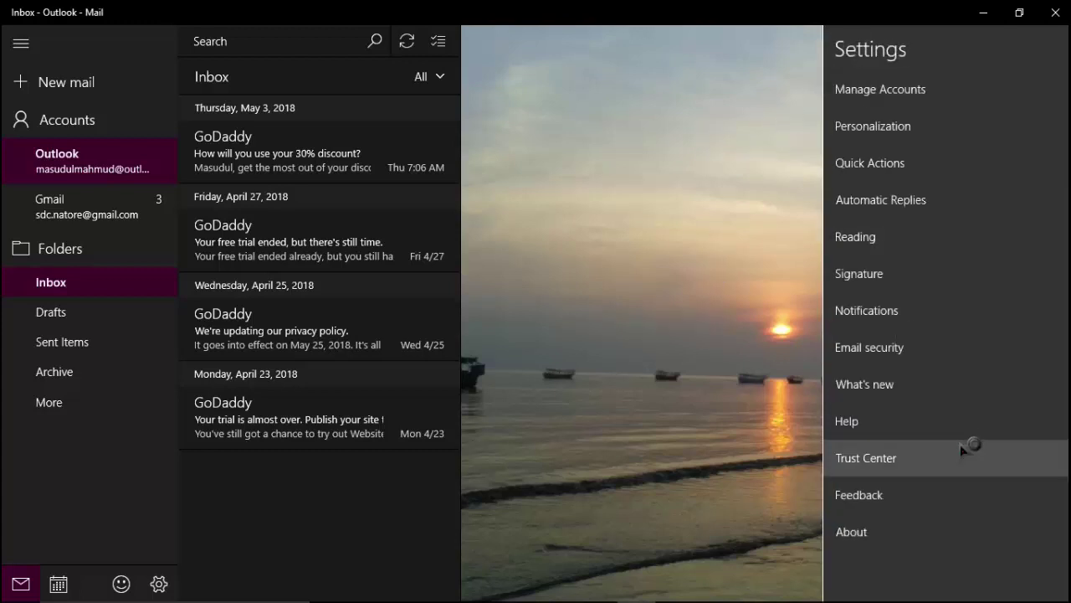
Review the Reading settings from marking items as read to conversation options, and return to the settings list
click(904, 238)
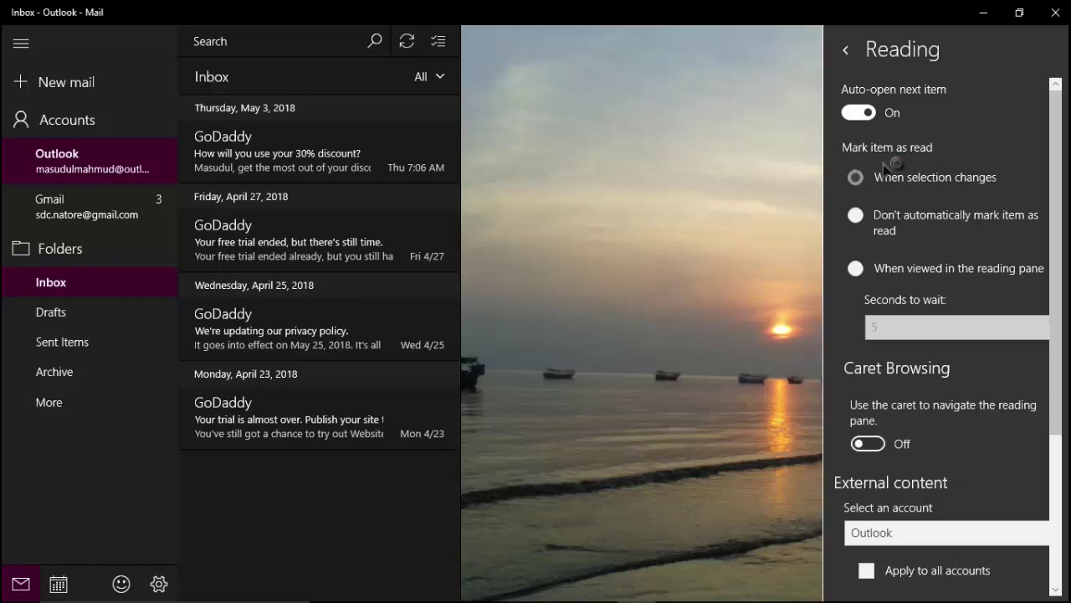
scroll(920, 549, down, 2)
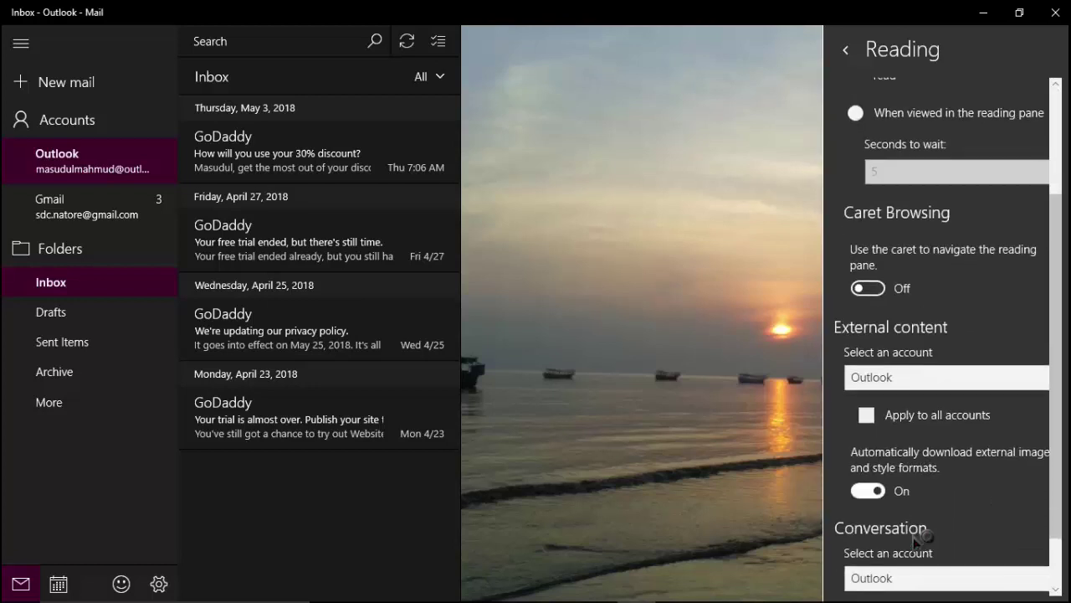
scroll(916, 543, up, 2)
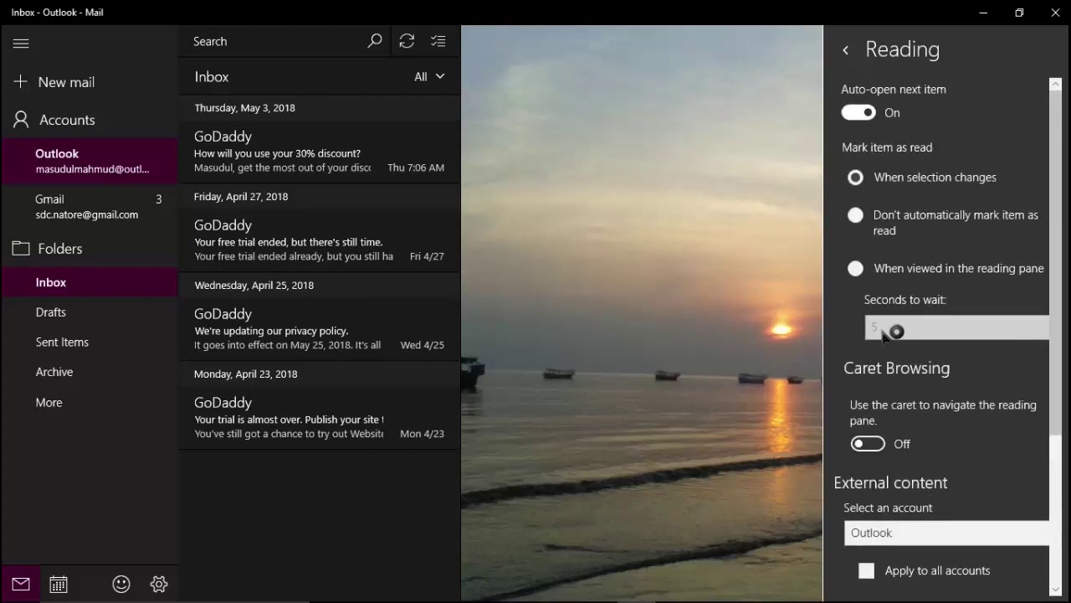
click(847, 52)
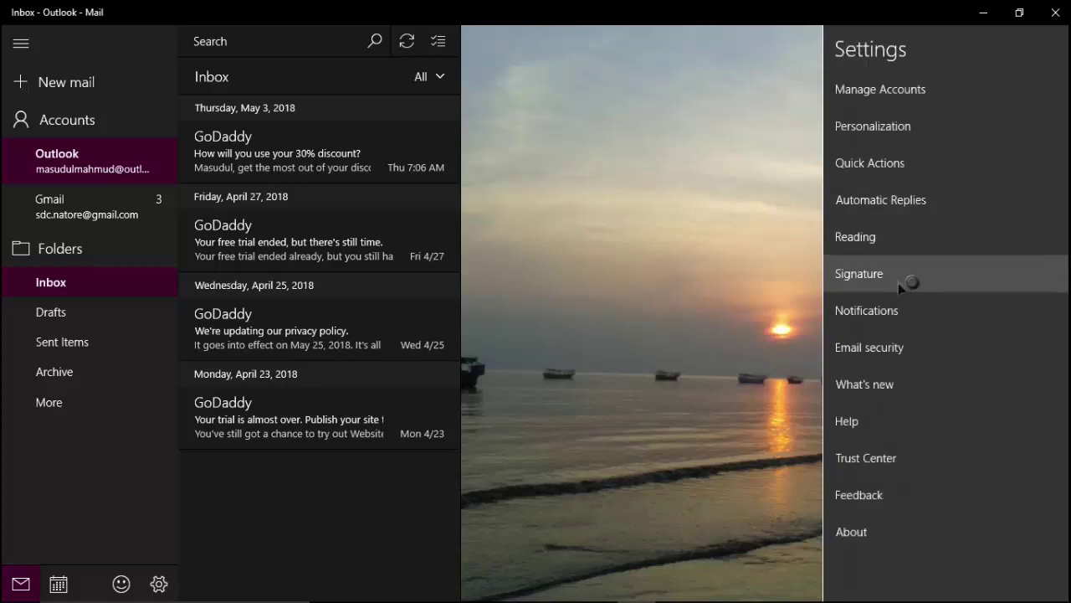
Review the Notifications and Email security settings, and close the settings
click(939, 311)
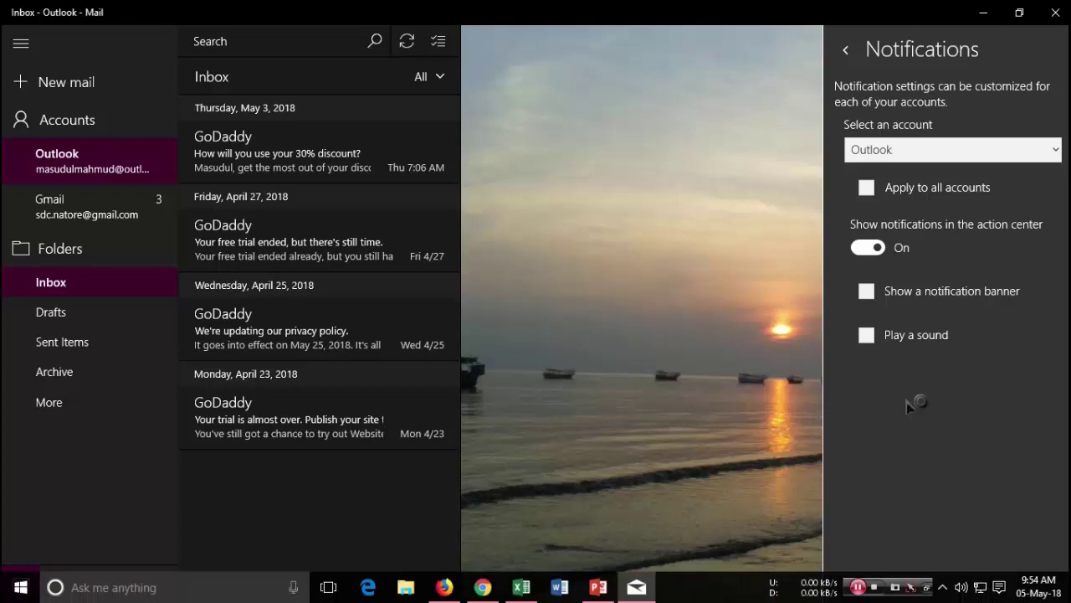
click(845, 49)
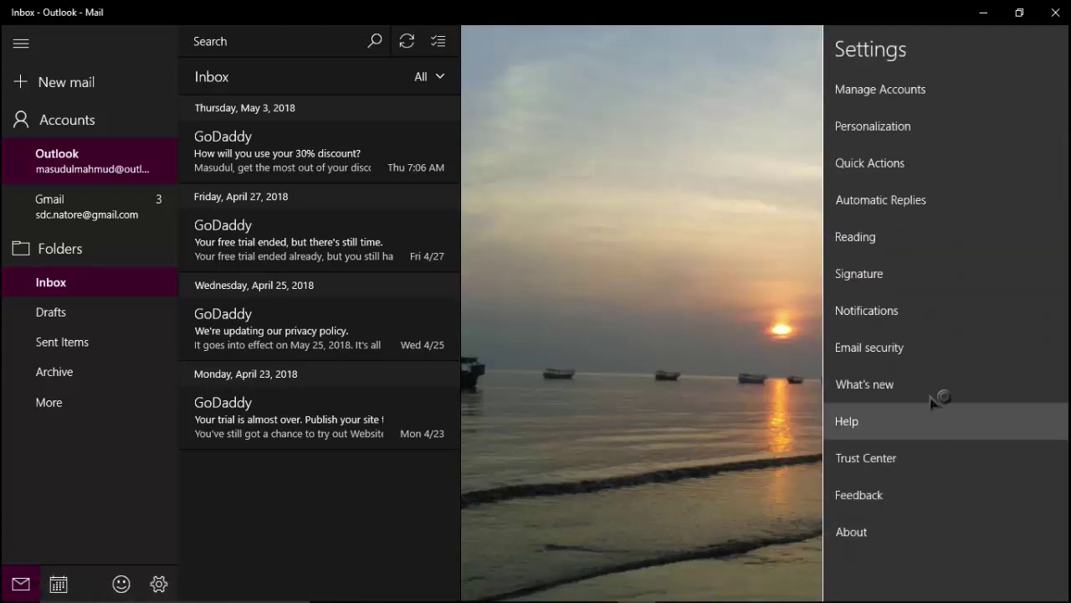
click(932, 357)
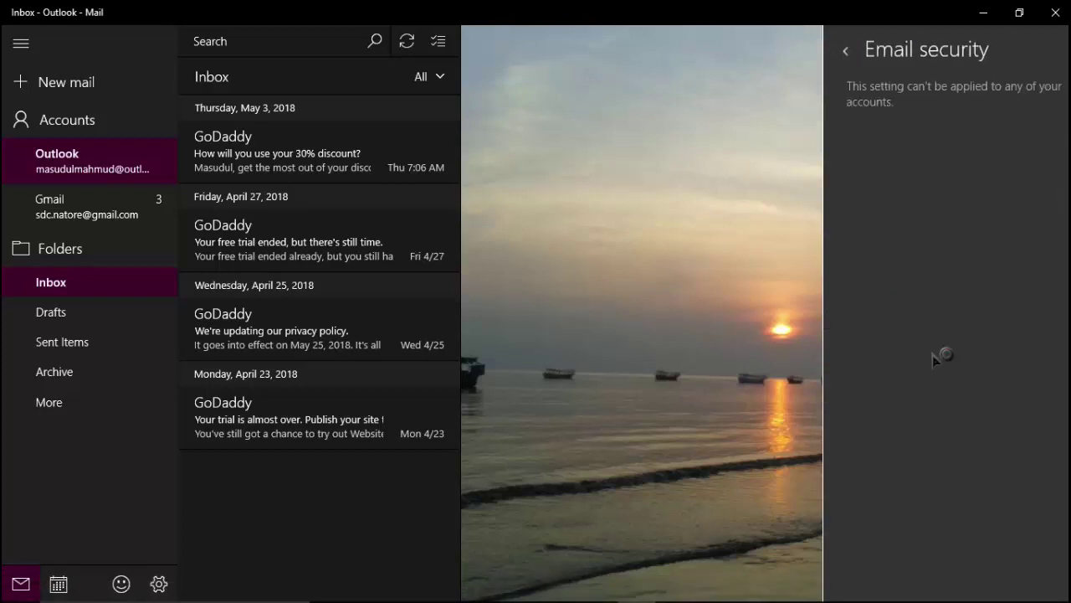
click(845, 49)
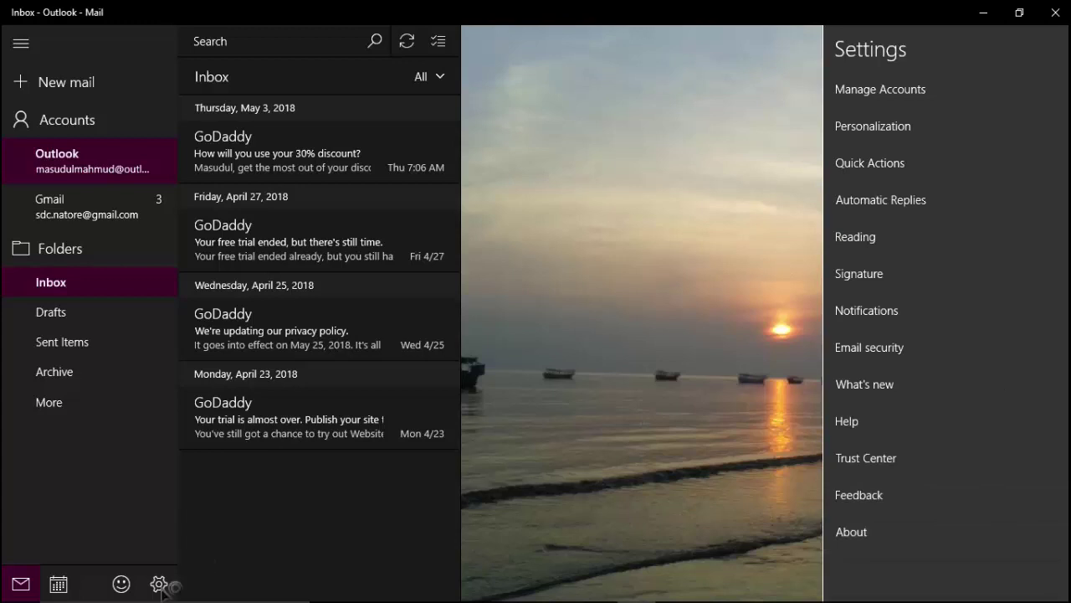
click(84, 506)
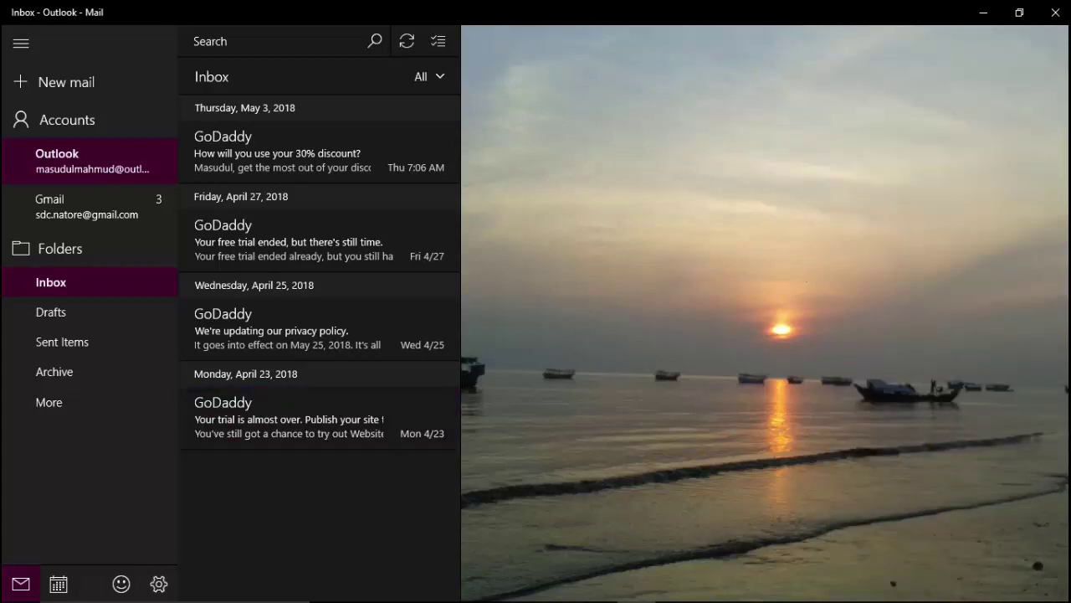
Close Mail and minimize PowerPoint to return to a refreshed desktop
click(1056, 14)
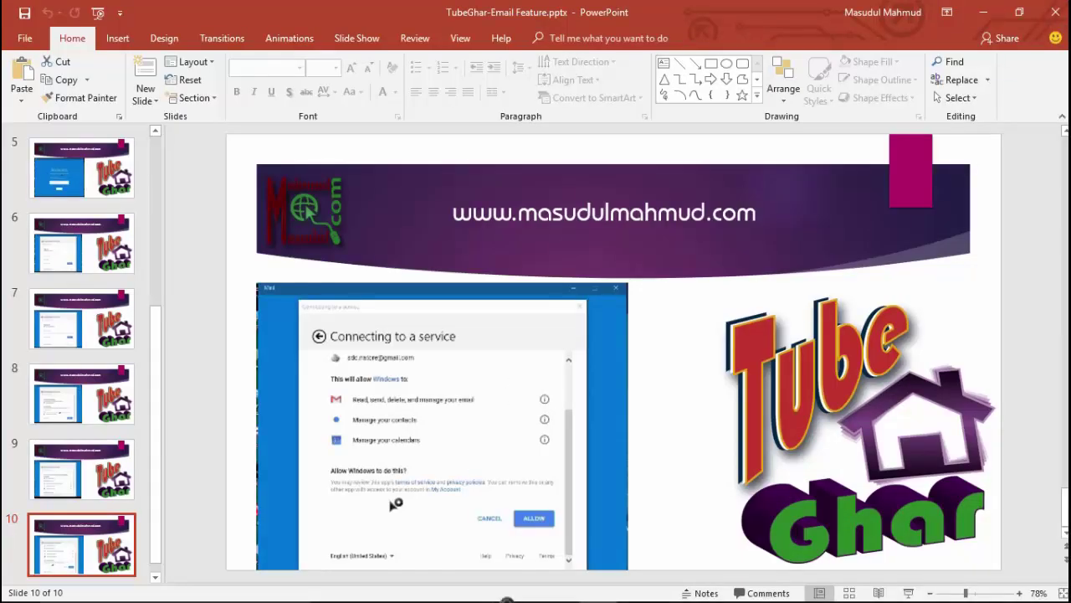
click(983, 12)
right_click(332, 99)
click(360, 140)
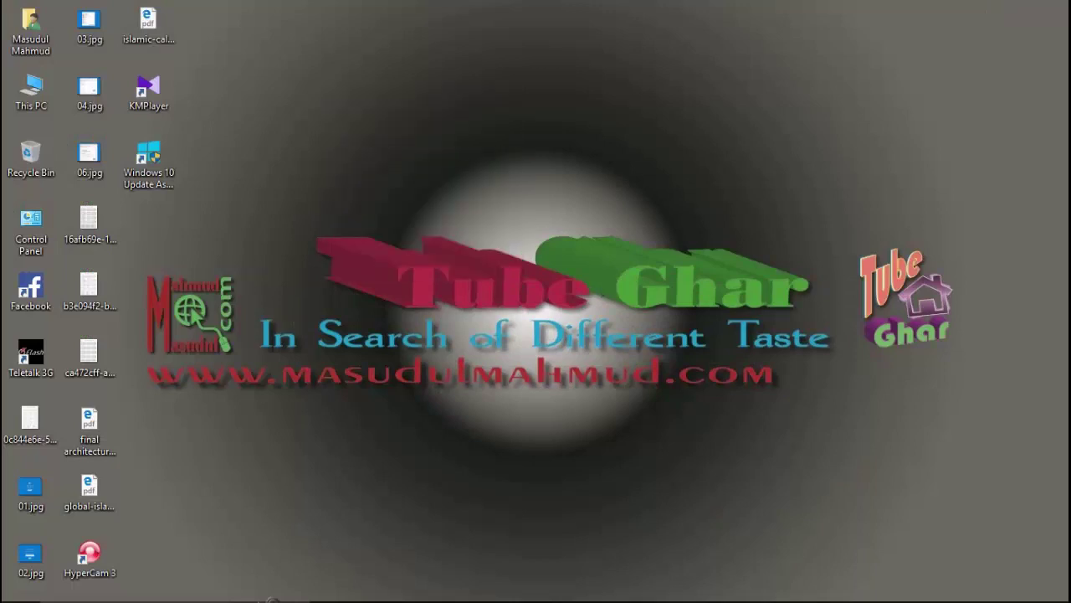
Reopen Mail from the desktop and display the Gmail account's inbox
click(20, 586)
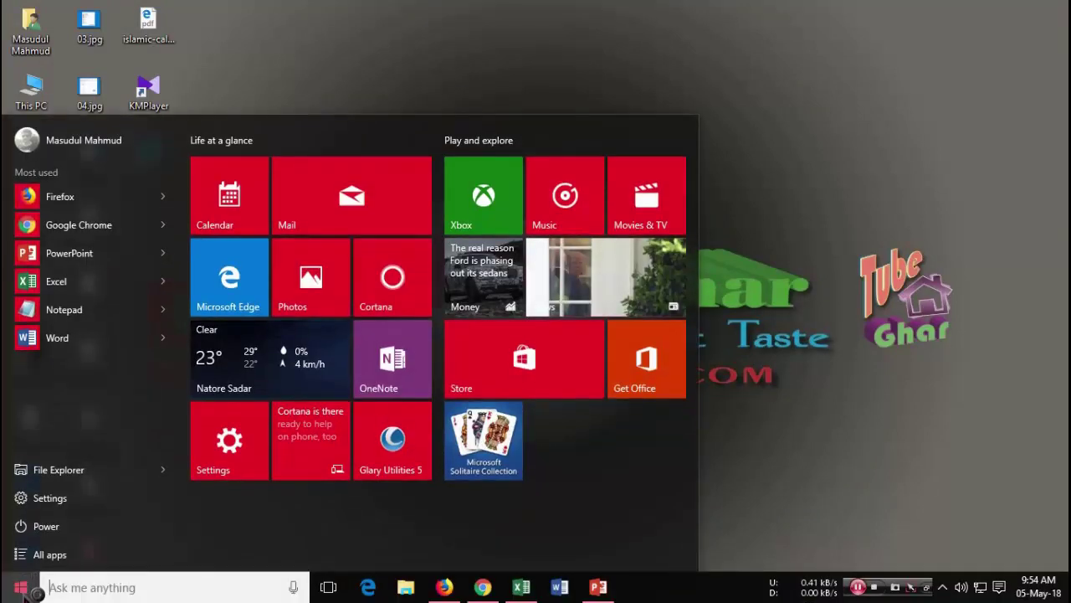
click(404, 179)
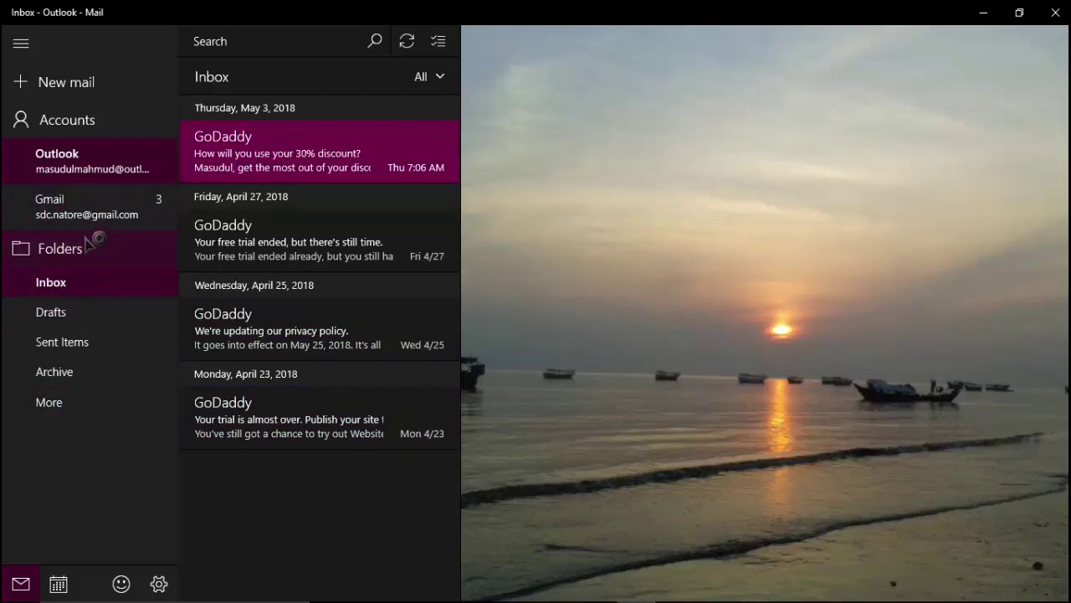
click(79, 222)
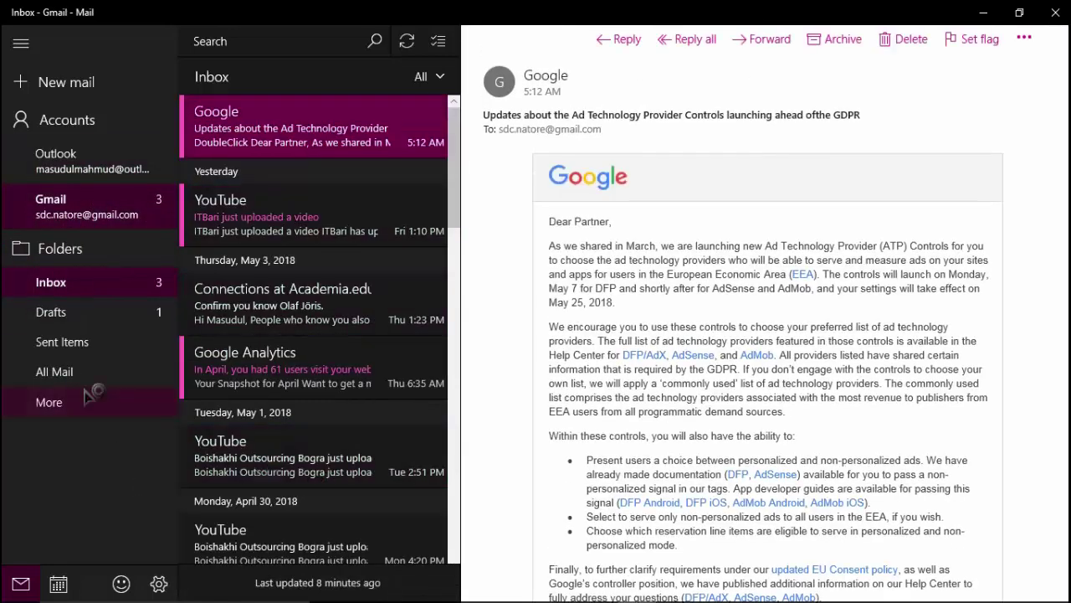